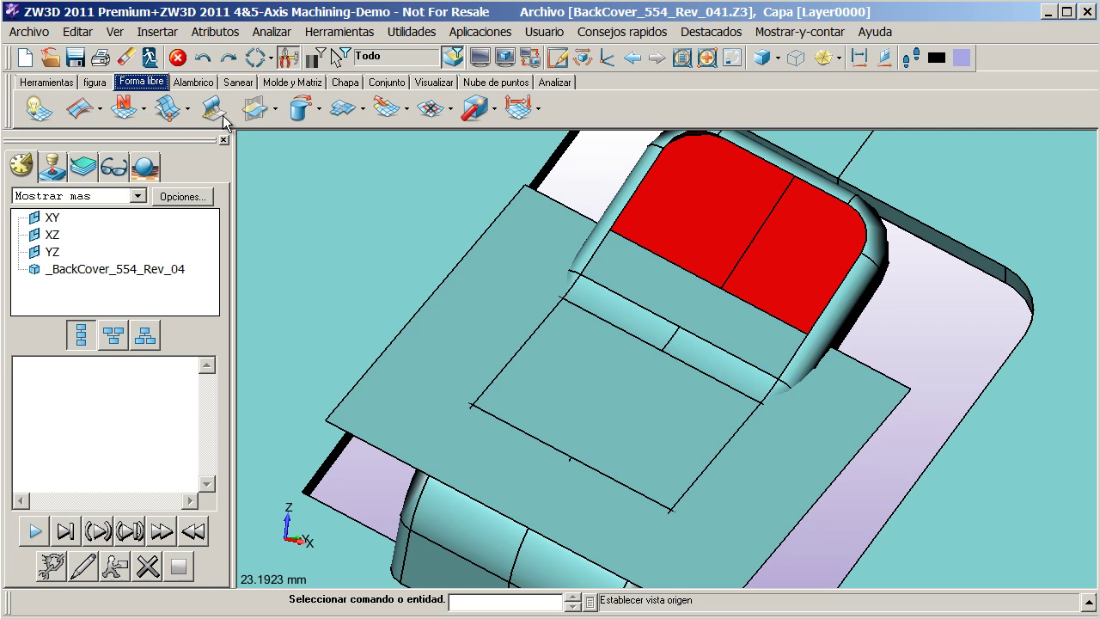
Step: Trim the oversized flat face of the clip to its six boundary edges, keeping the region inside them
click(255, 112)
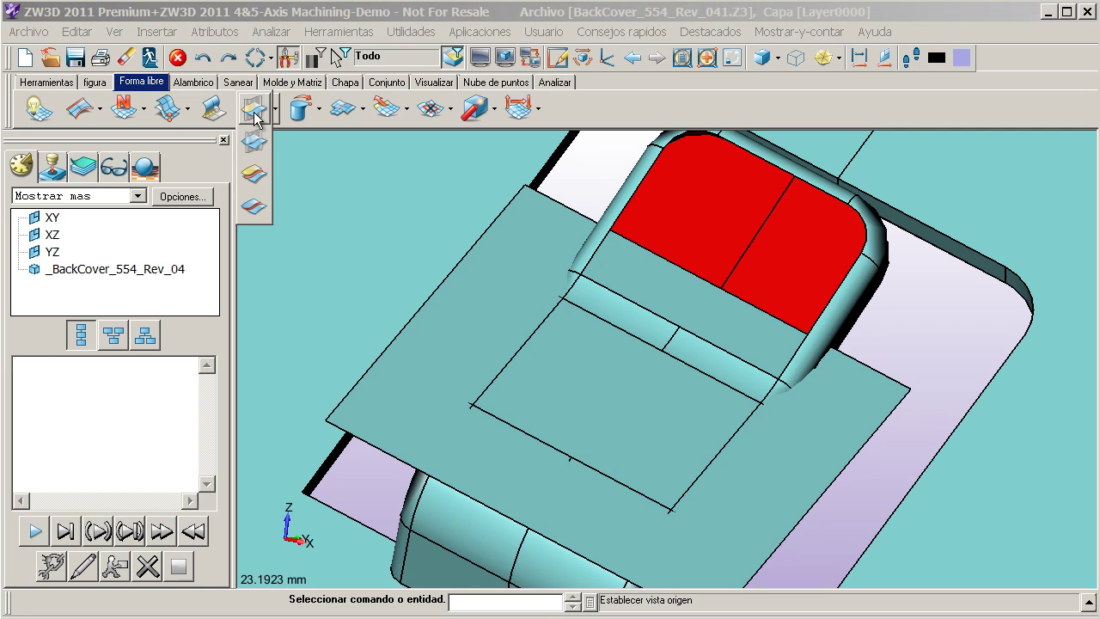
click(255, 175)
click(394, 284)
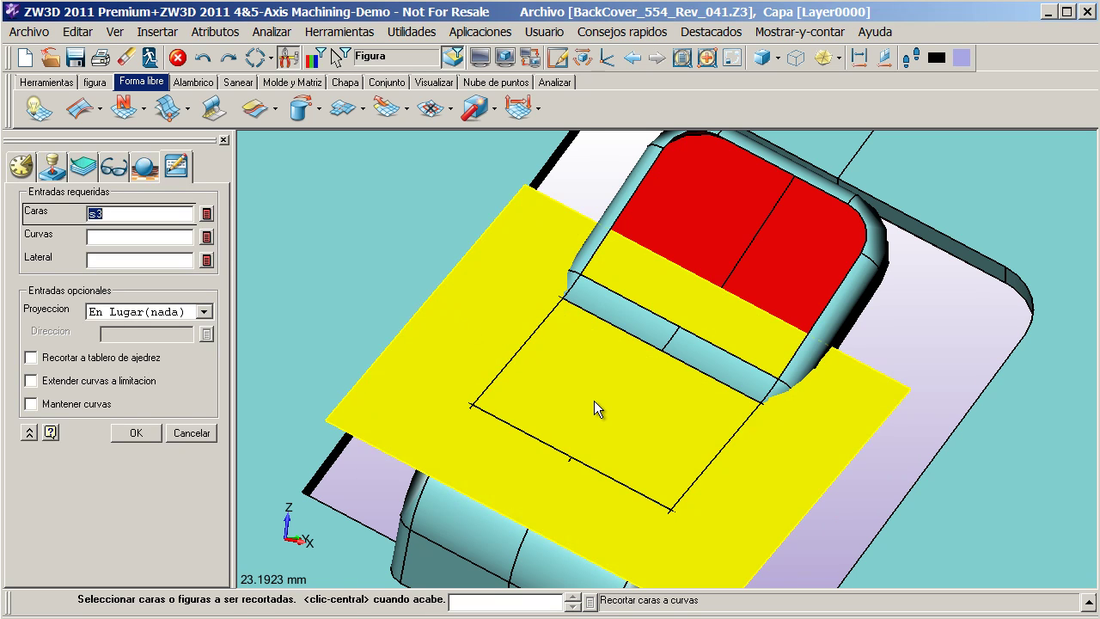
middle_click(594, 400)
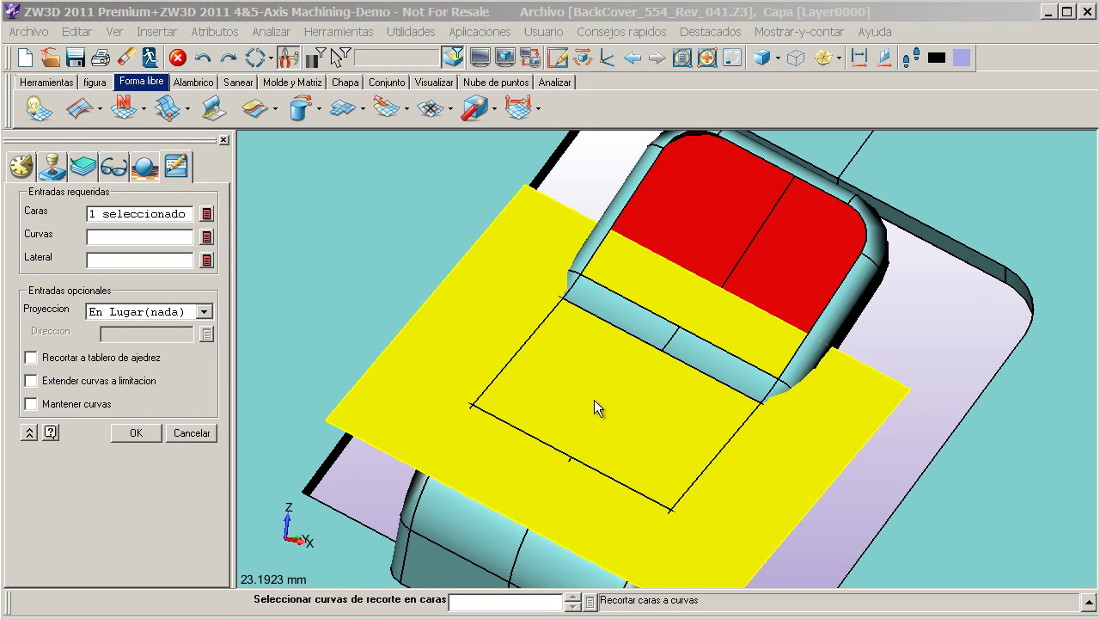
click(522, 349)
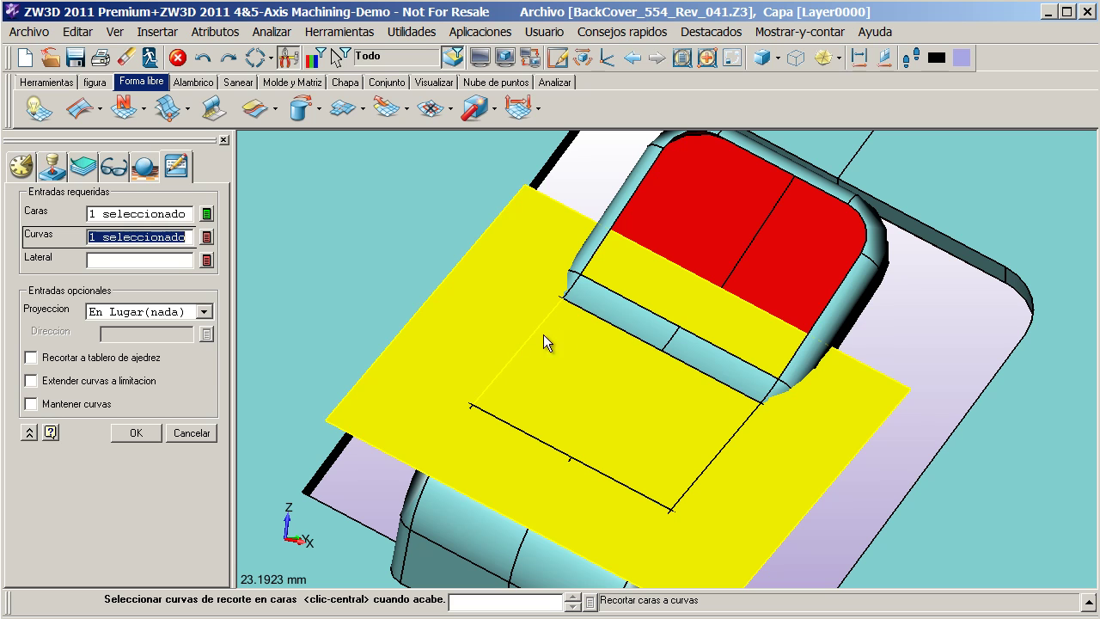
click(588, 316)
click(697, 369)
click(754, 420)
click(598, 472)
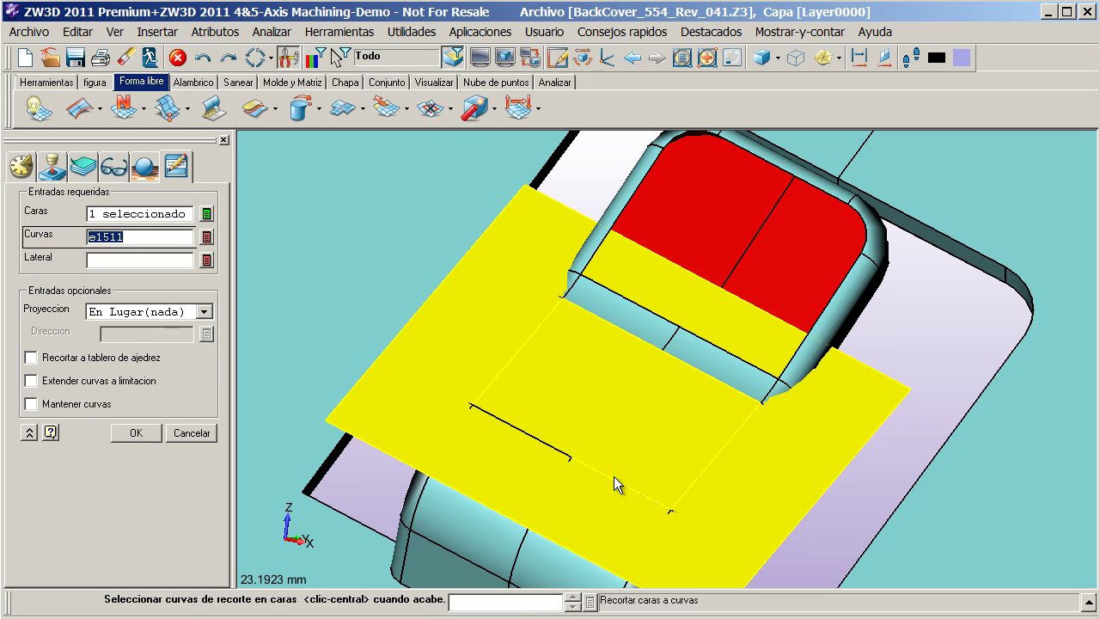
click(529, 434)
middle_click(379, 287)
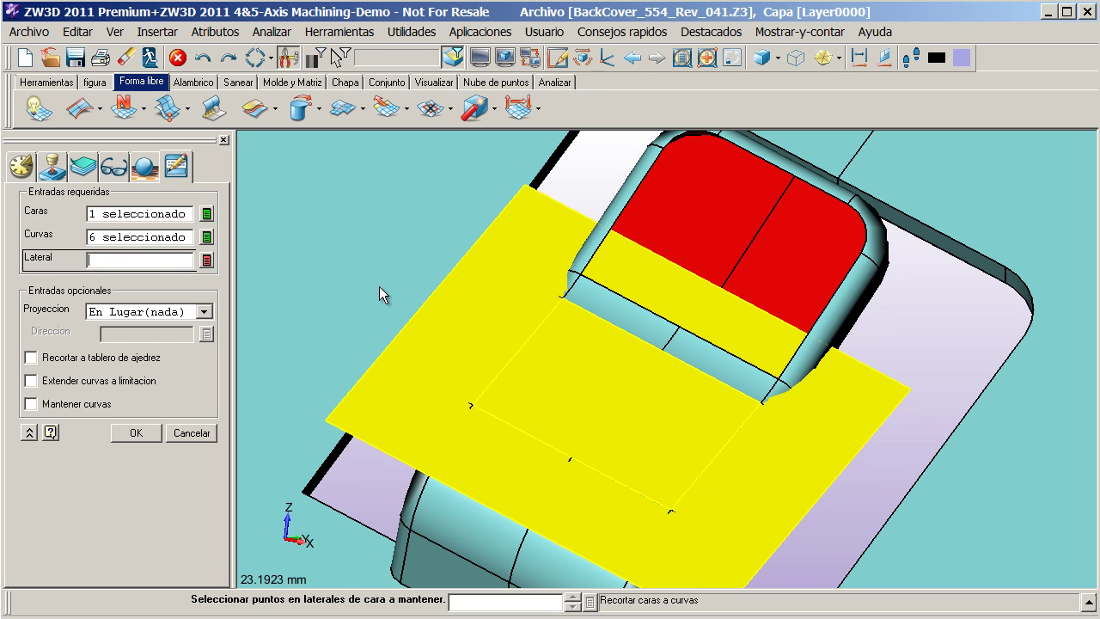
click(601, 398)
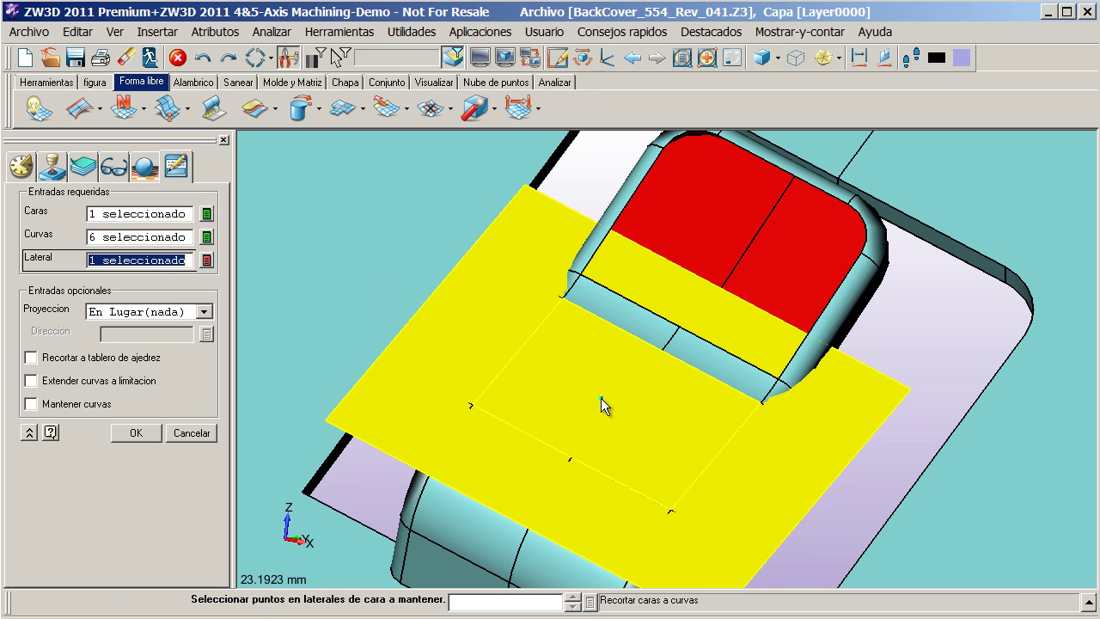
click(135, 433)
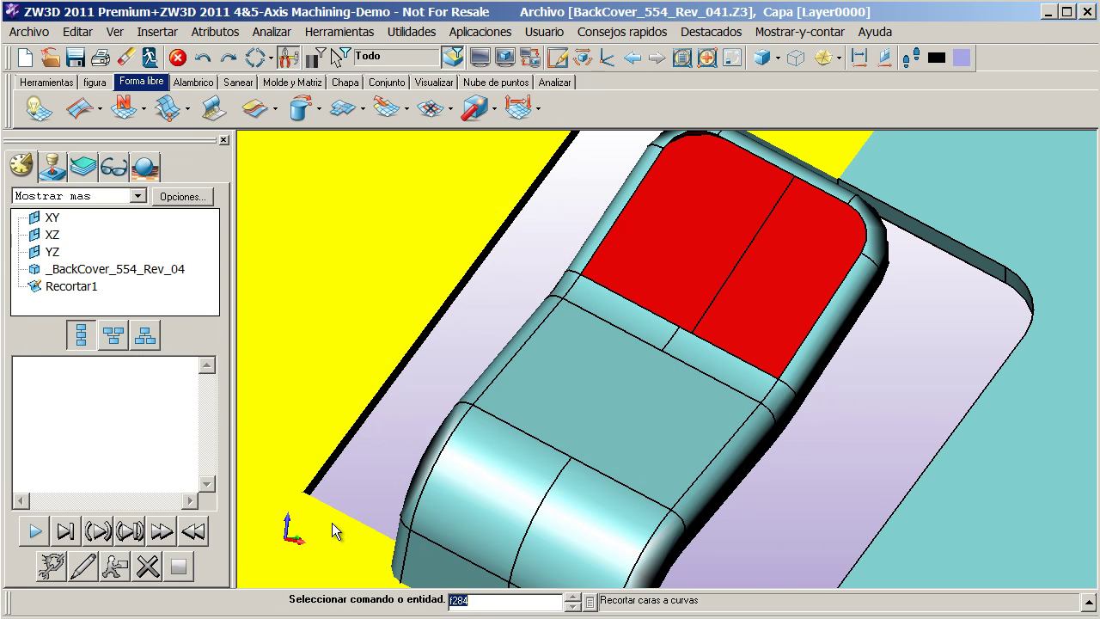
Step: Create a trimmed plane bounded by the seven edges around the red opening at the clip's rounded end
scroll(325, 524, down, 2)
scroll(570, 190, up, 3)
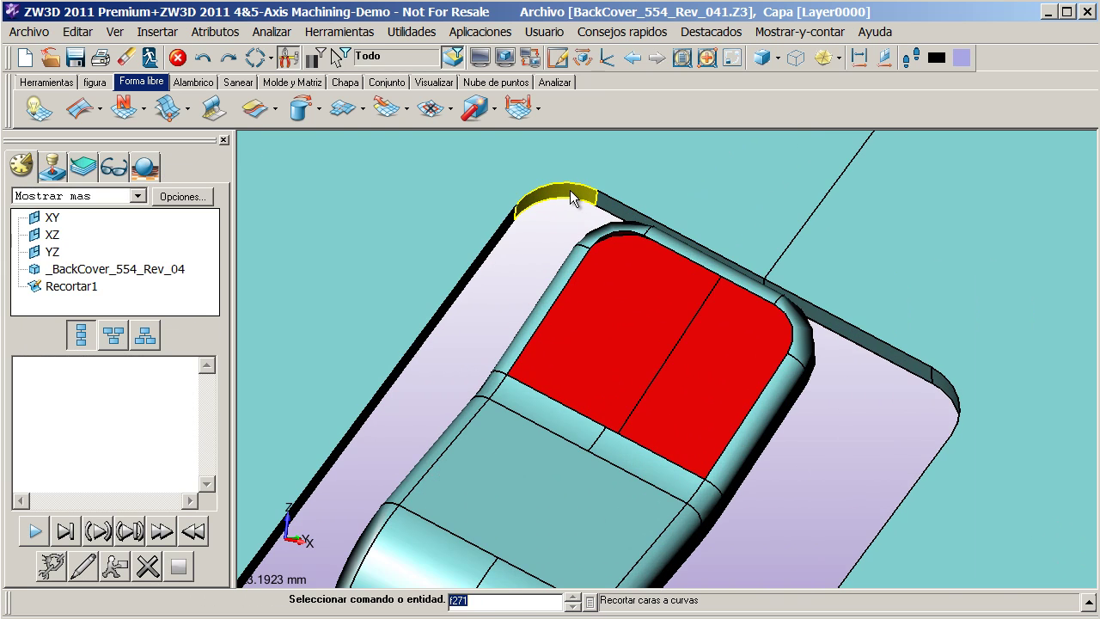
click(128, 109)
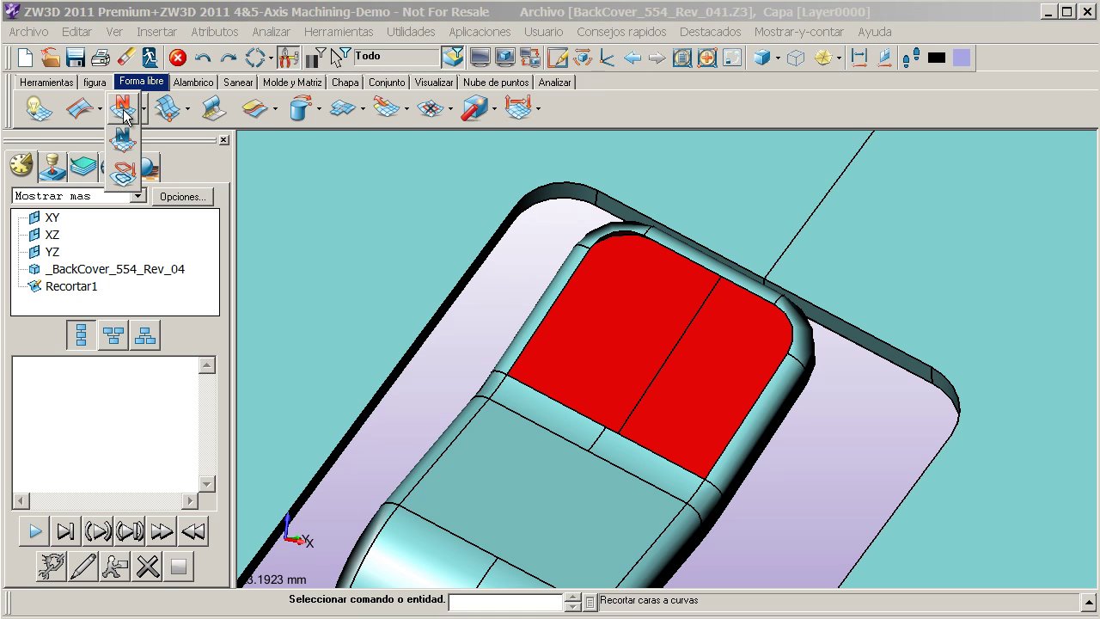
click(121, 172)
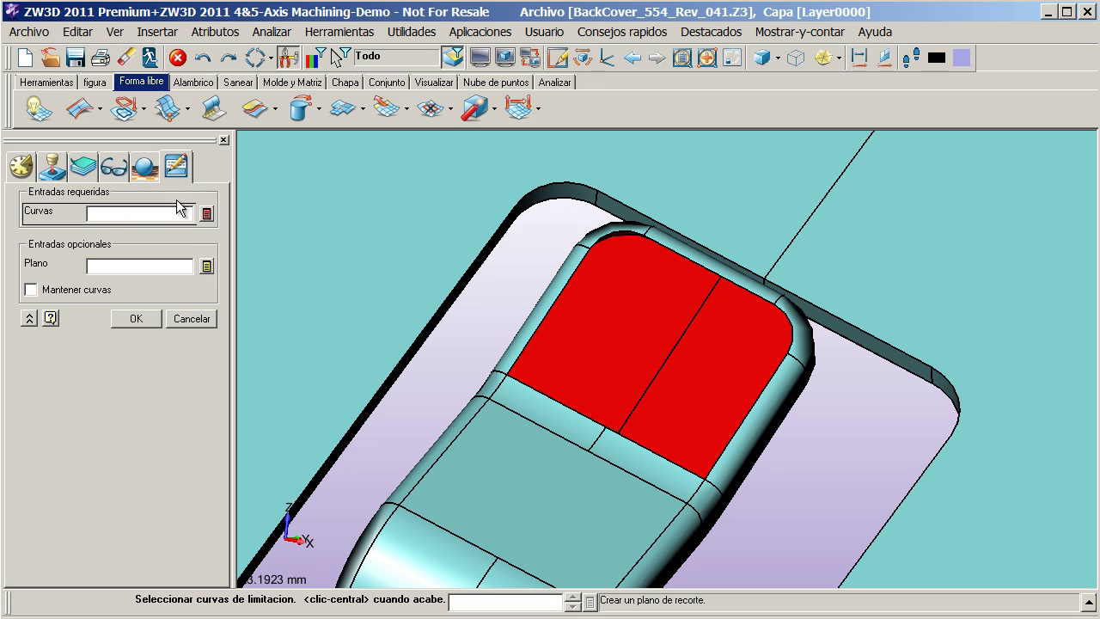
click(602, 242)
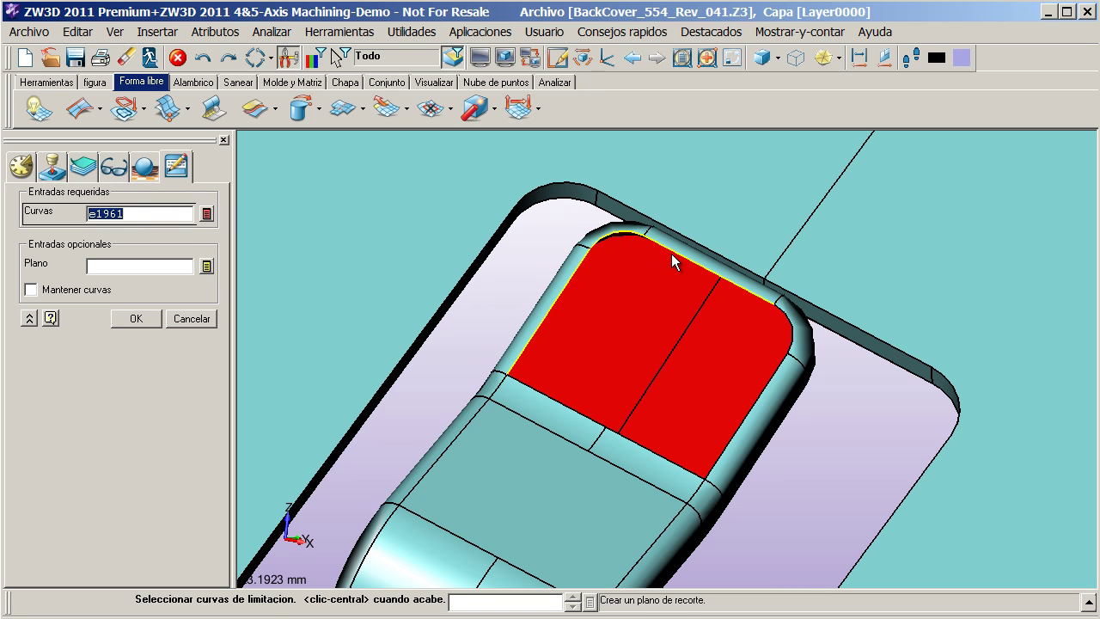
click(761, 318)
click(793, 342)
click(757, 399)
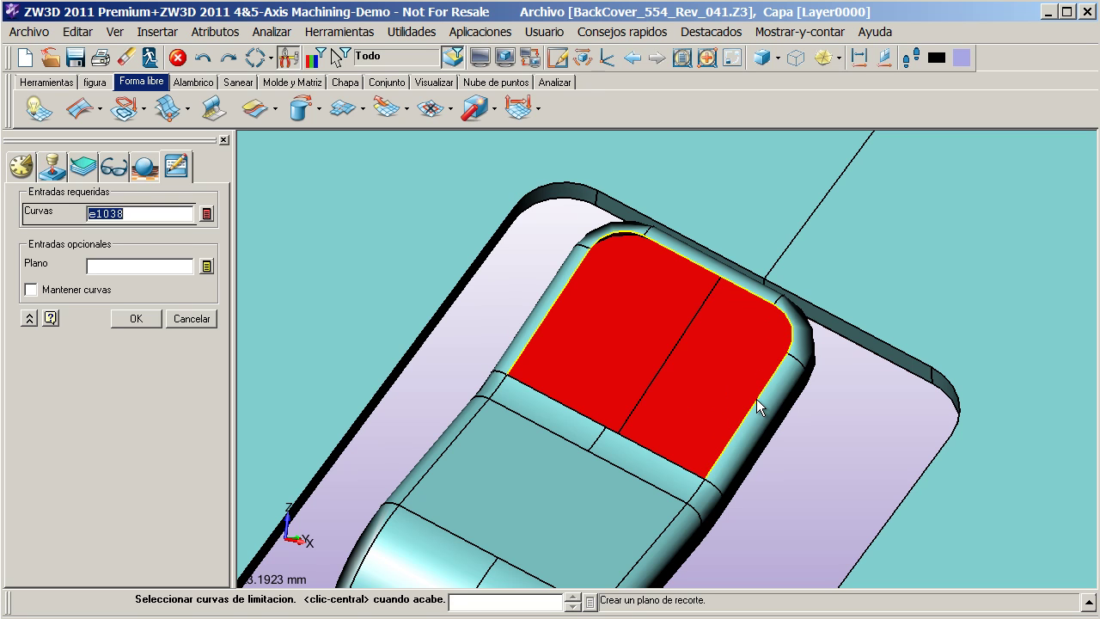
click(667, 458)
click(574, 411)
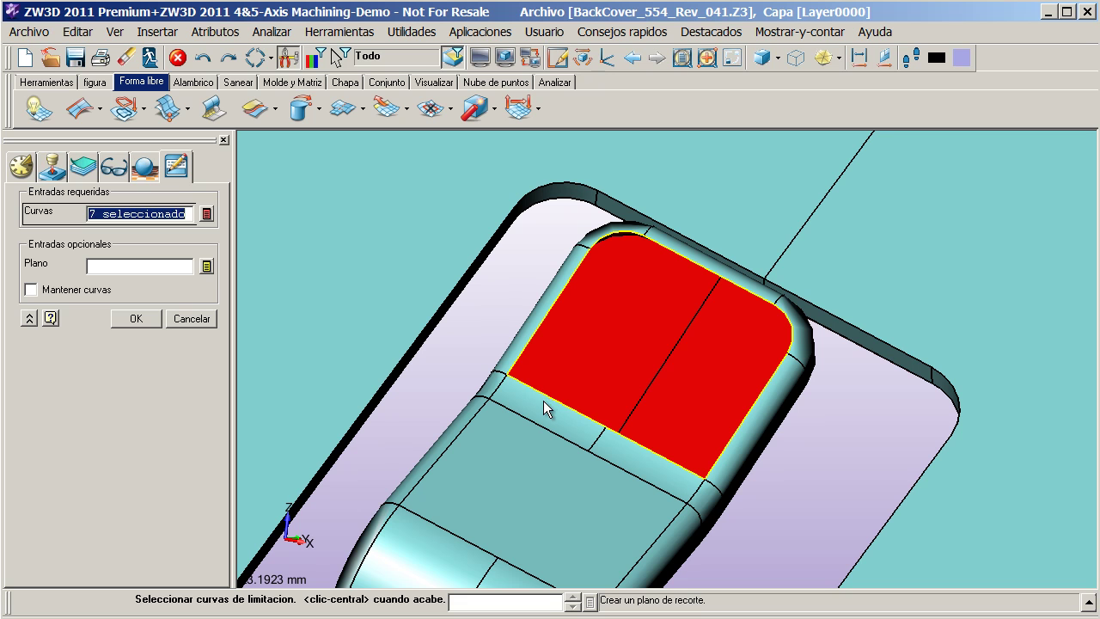
click(136, 318)
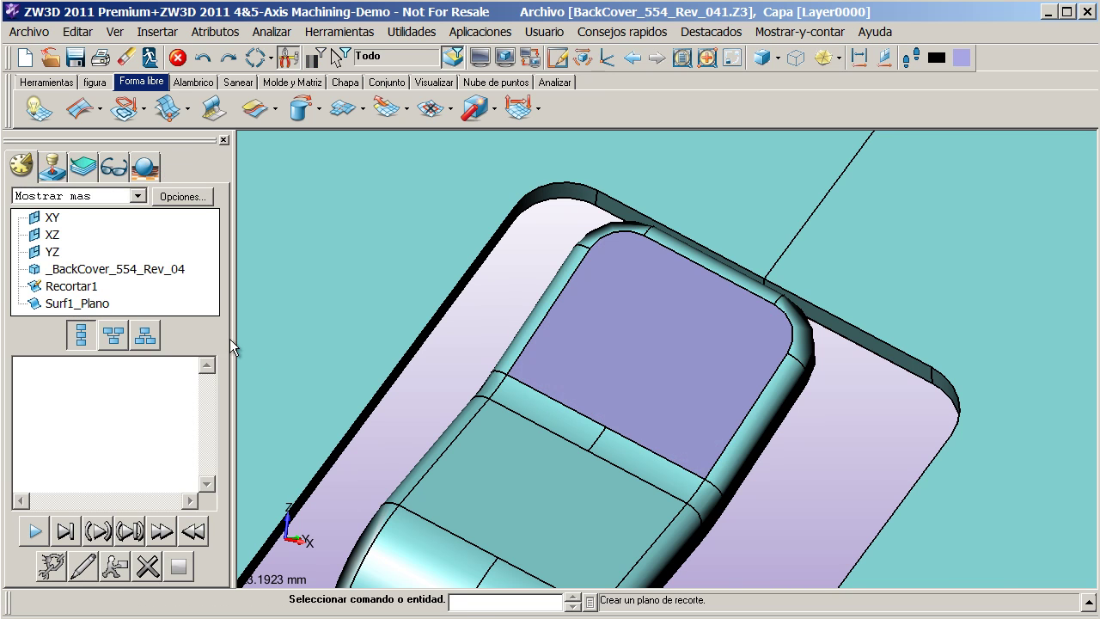
Step: Fill the red gap at the cover's inner corner bend from its boundary edge, with tangency to the gap boundary enabled
scroll(556, 447, up, 5)
scroll(557, 447, down, 5)
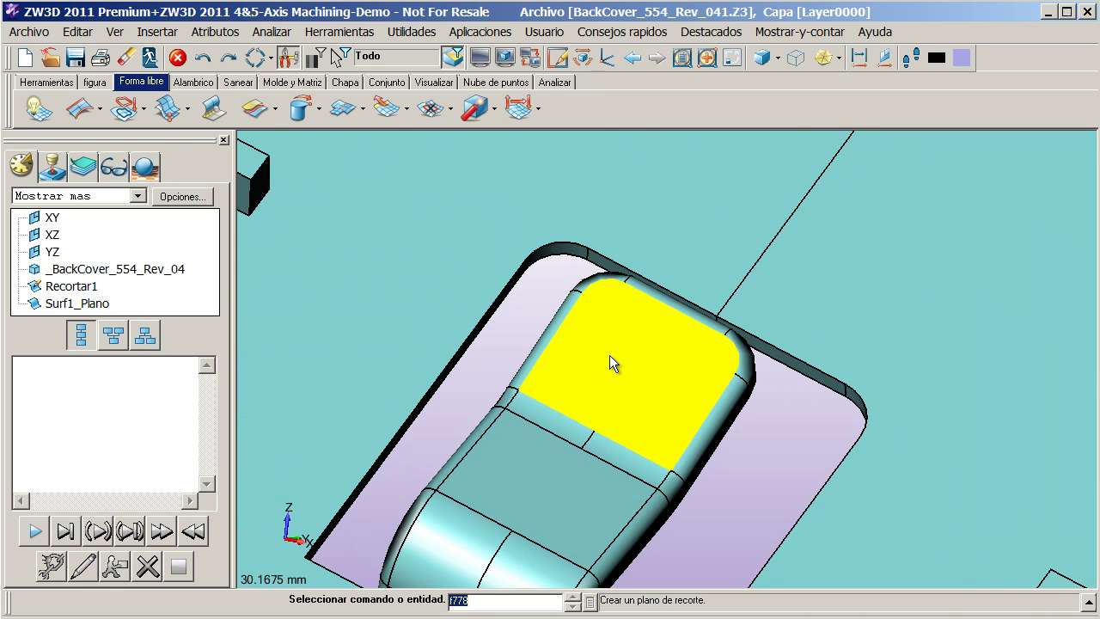
scroll(609, 362, down, 6)
scroll(262, 554, down, 6)
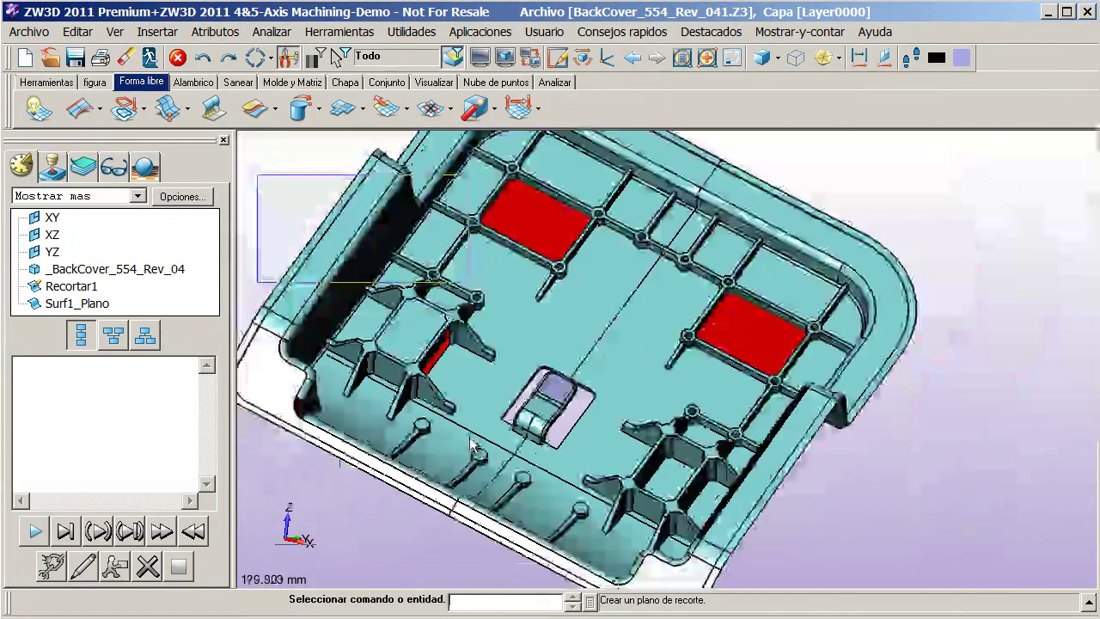
mouse_move(323, 569)
right_down()
mouse_move(333, 560)
mouse_move(308, 562)
right_up()
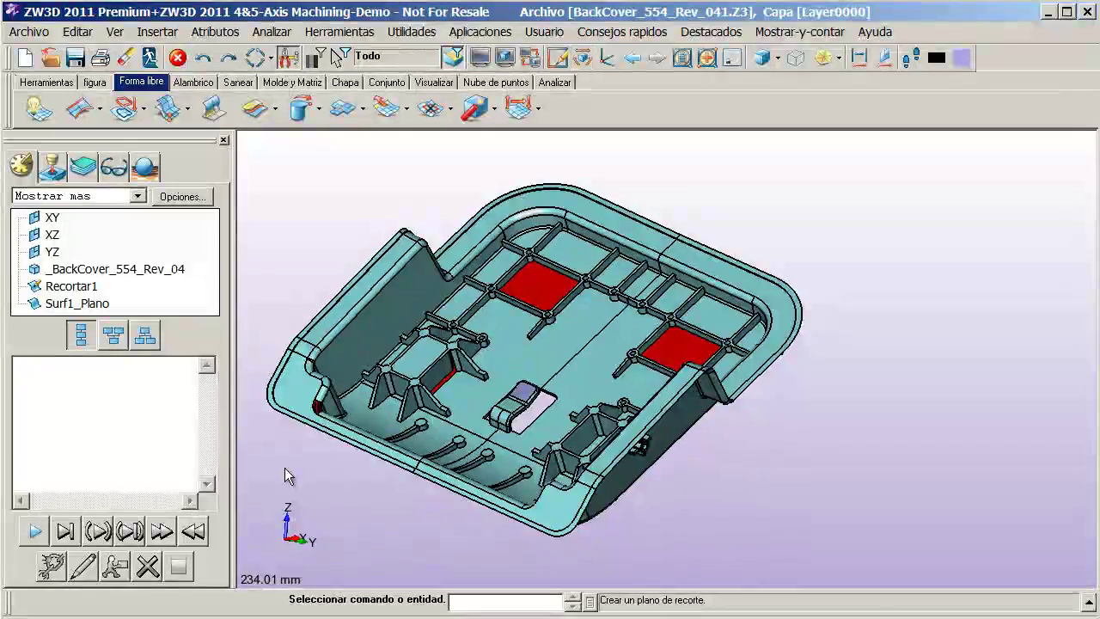
scroll(277, 432, down, 2)
scroll(274, 429, up, 5)
scroll(305, 391, up, 7)
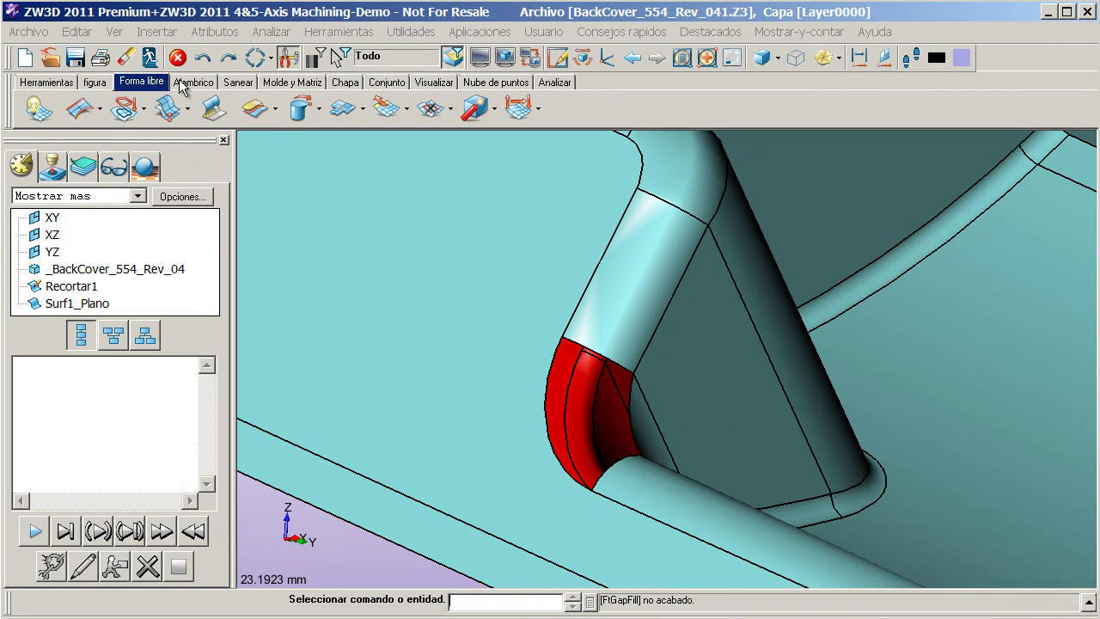
click(237, 83)
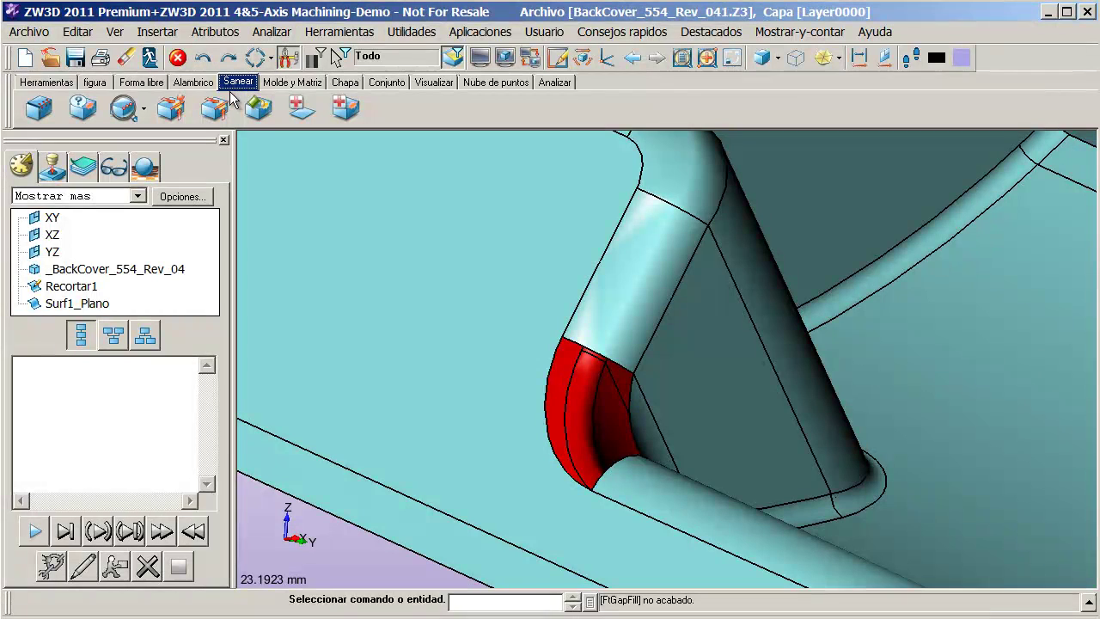
click(257, 112)
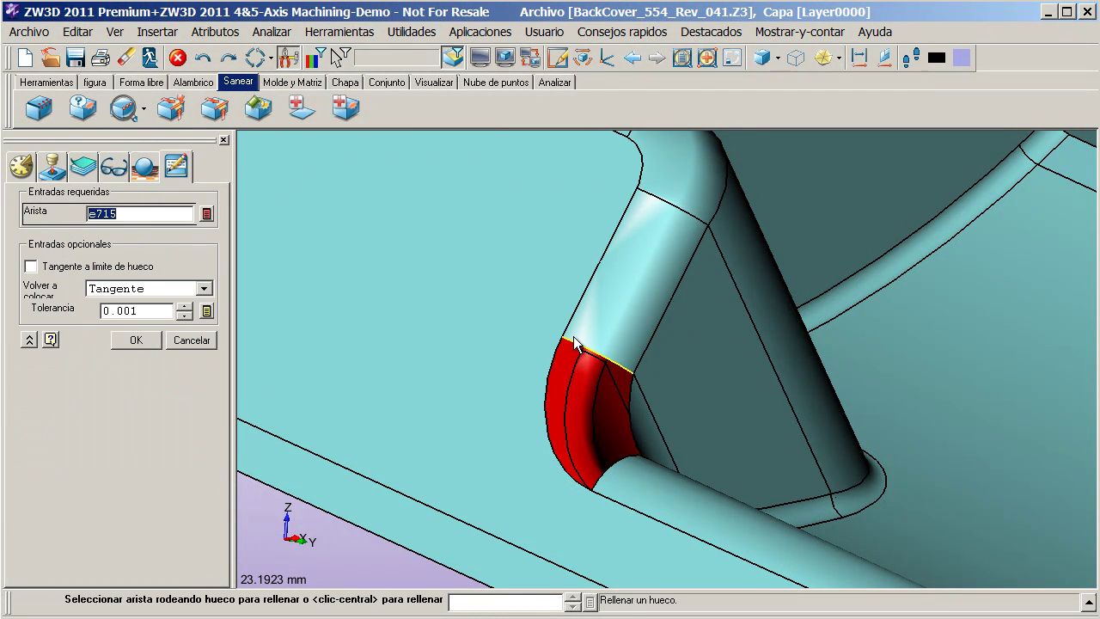
click(574, 342)
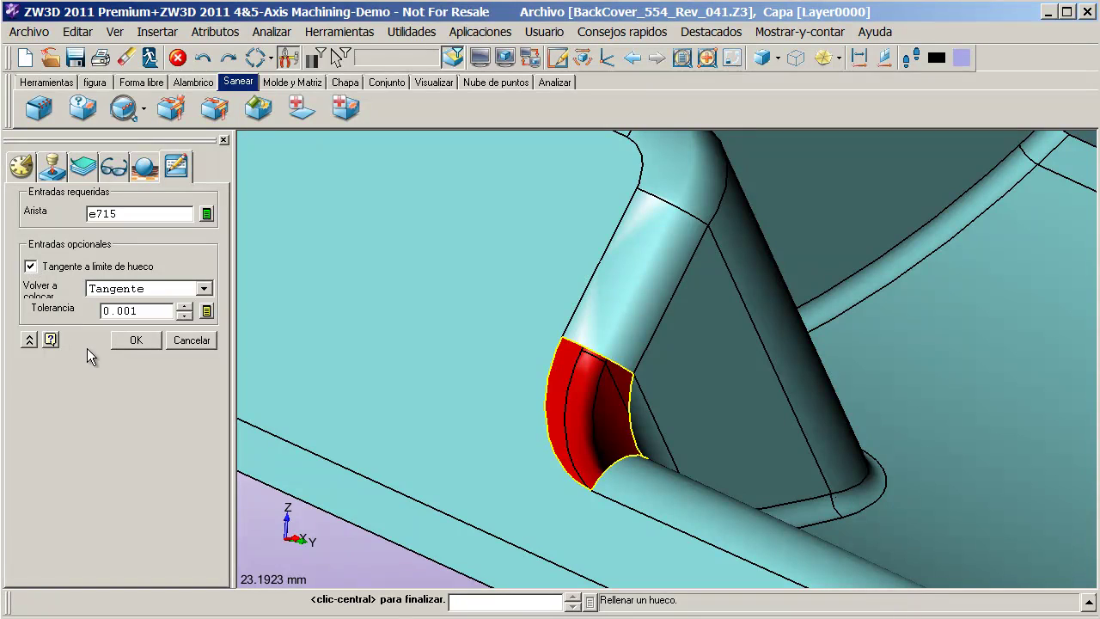
click(135, 340)
Step: Create a ruled surface between the upper and lower edges of the missing wall on the ribbed boss near the clip
scroll(502, 436, up, 3)
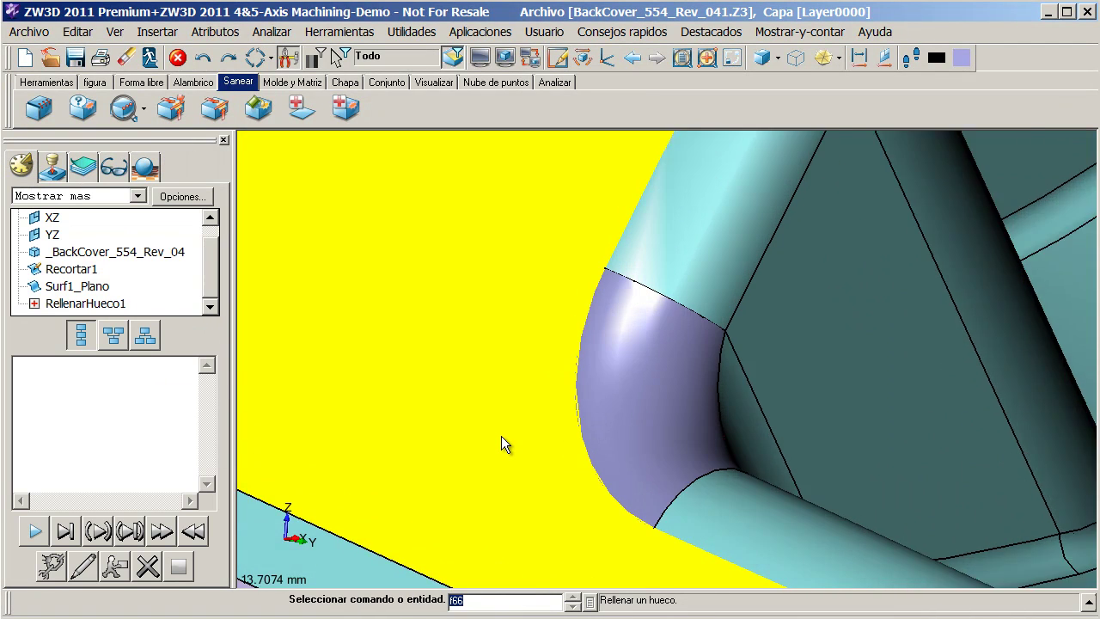
scroll(499, 434, down, 4)
scroll(491, 427, down, 8)
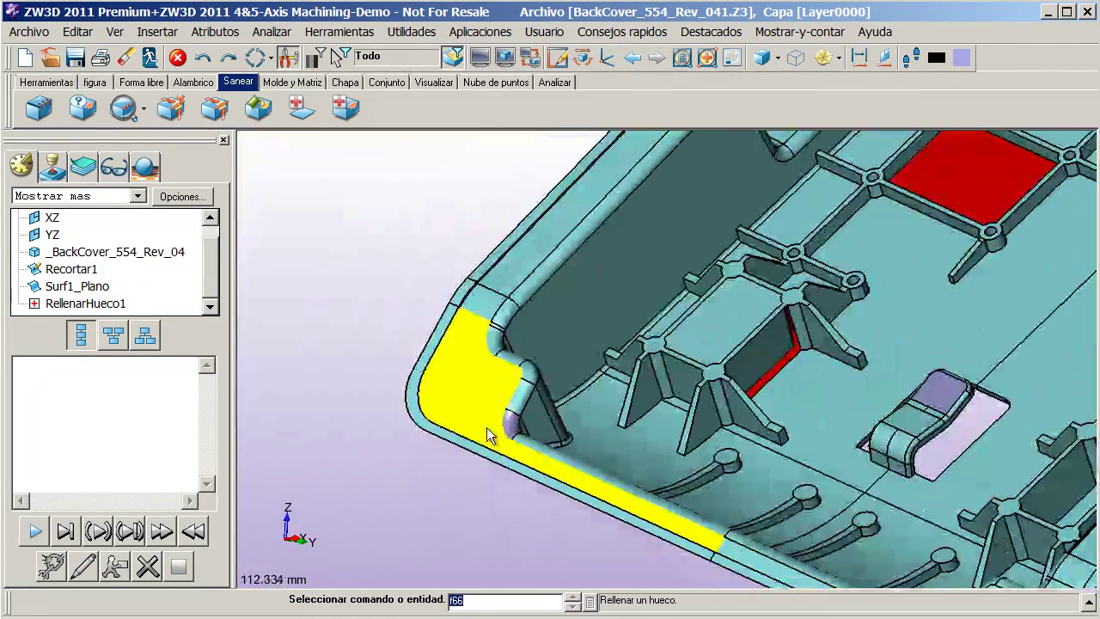
middle_drag(381, 514, 361, 545)
scroll(546, 337, up, 4)
scroll(636, 335, up, 4)
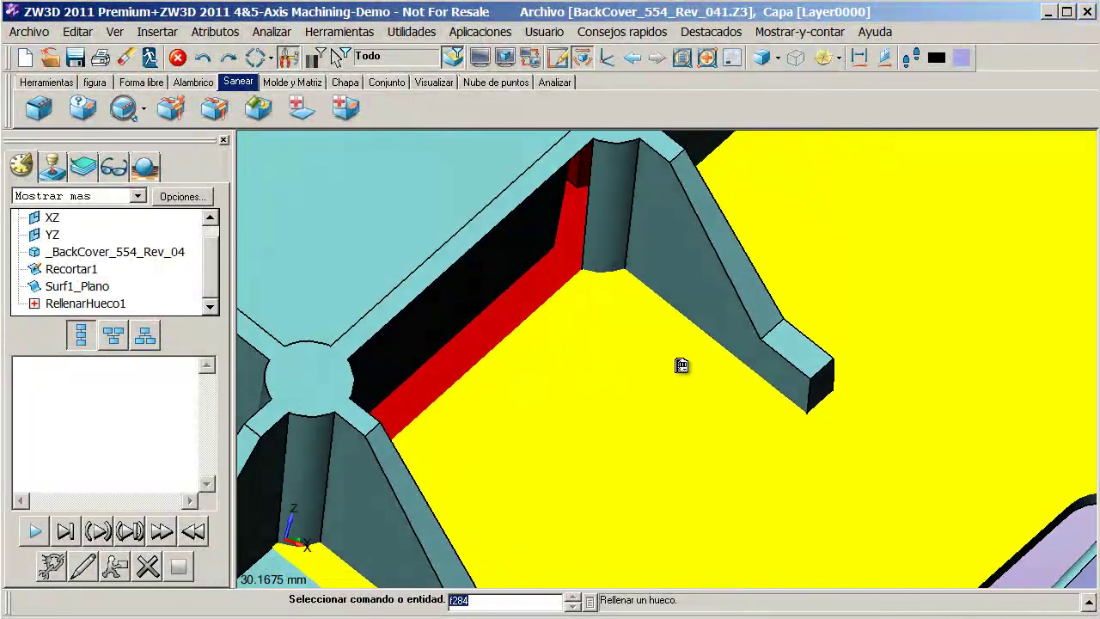
middle_drag(682, 365, 604, 329)
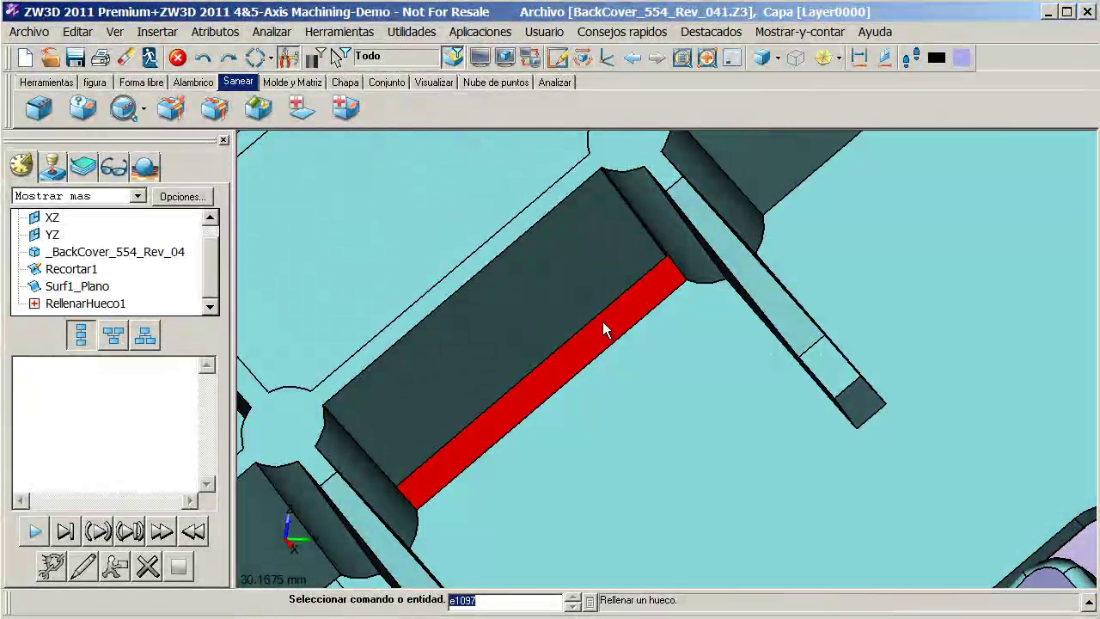
click(138, 83)
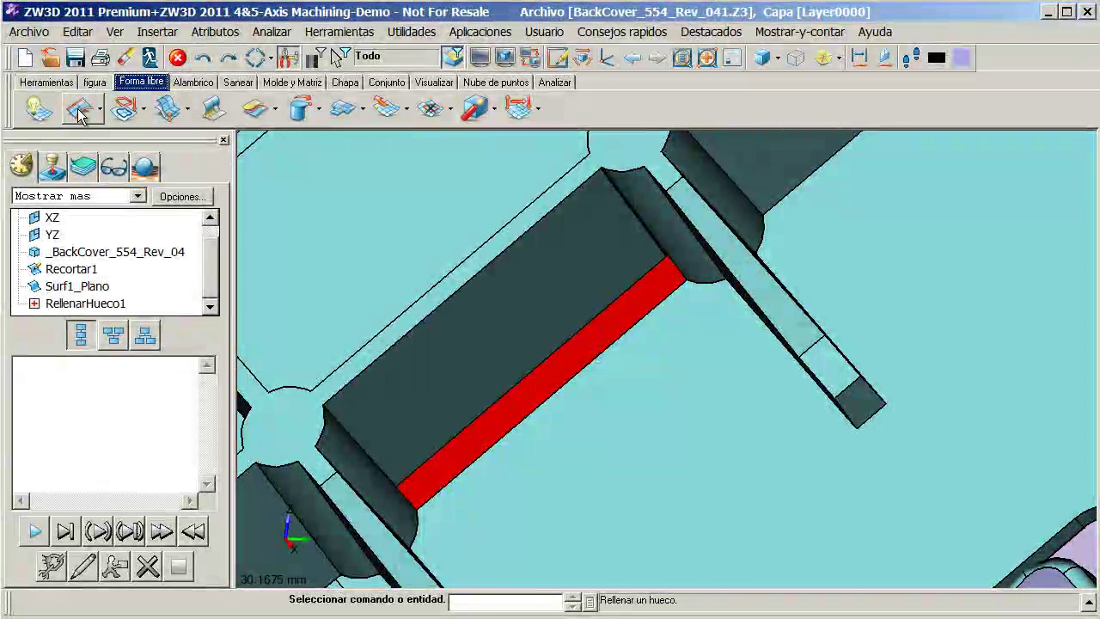
click(80, 115)
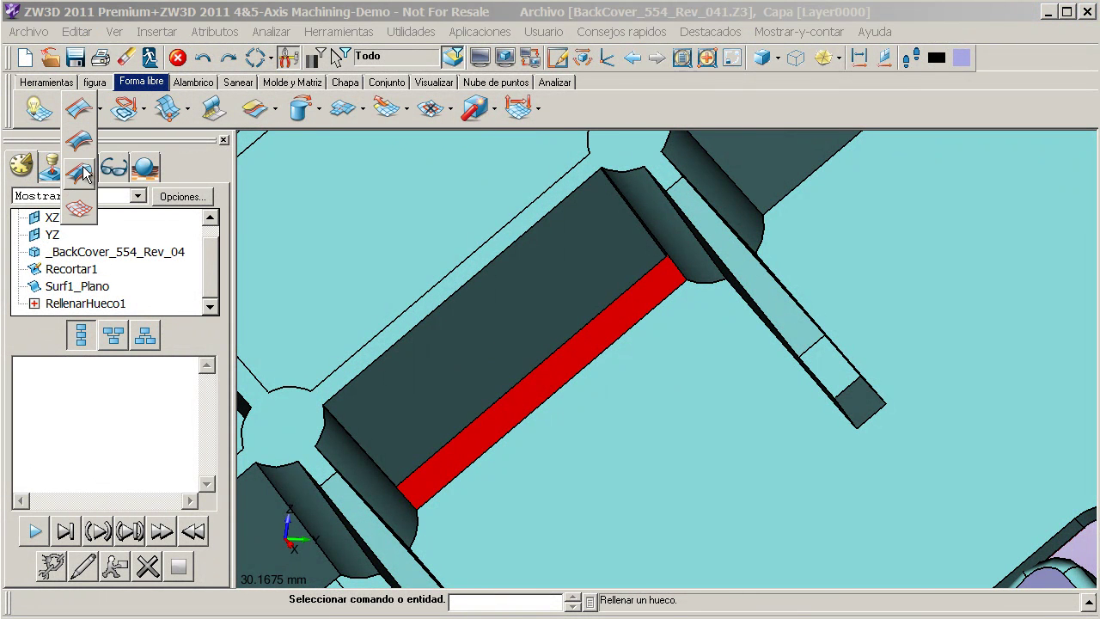
click(83, 115)
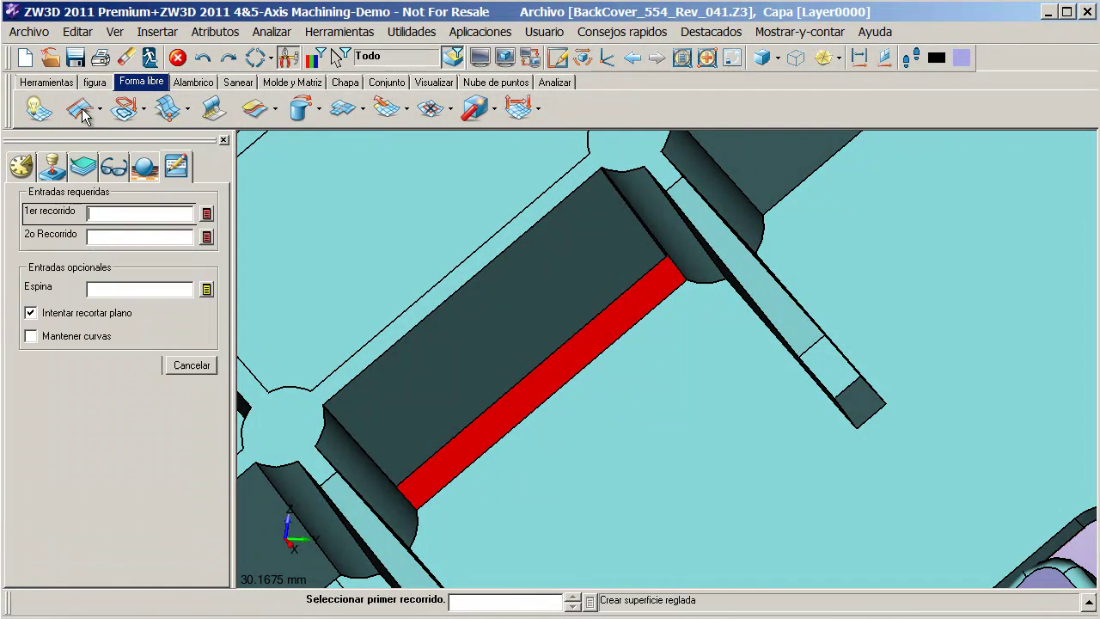
click(566, 198)
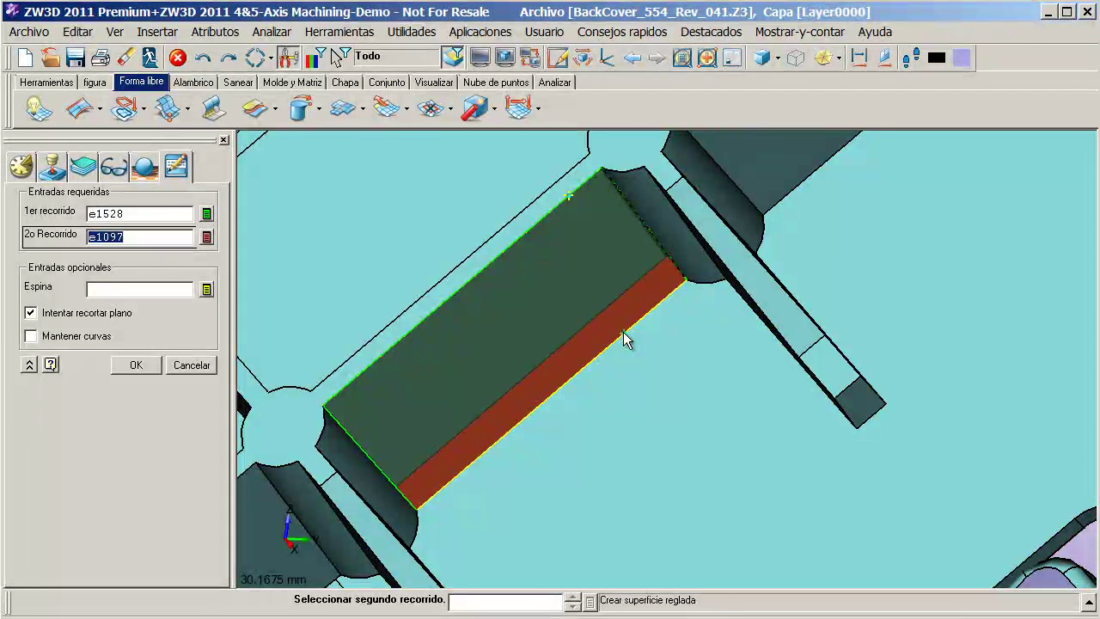
click(623, 333)
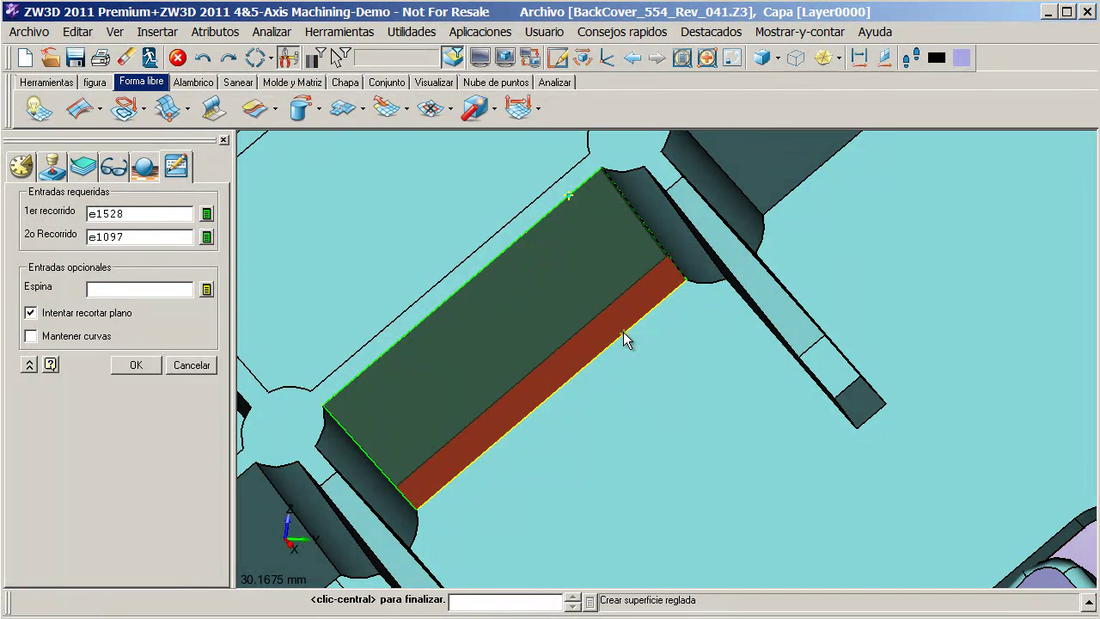
click(135, 366)
scroll(679, 296, up, 2)
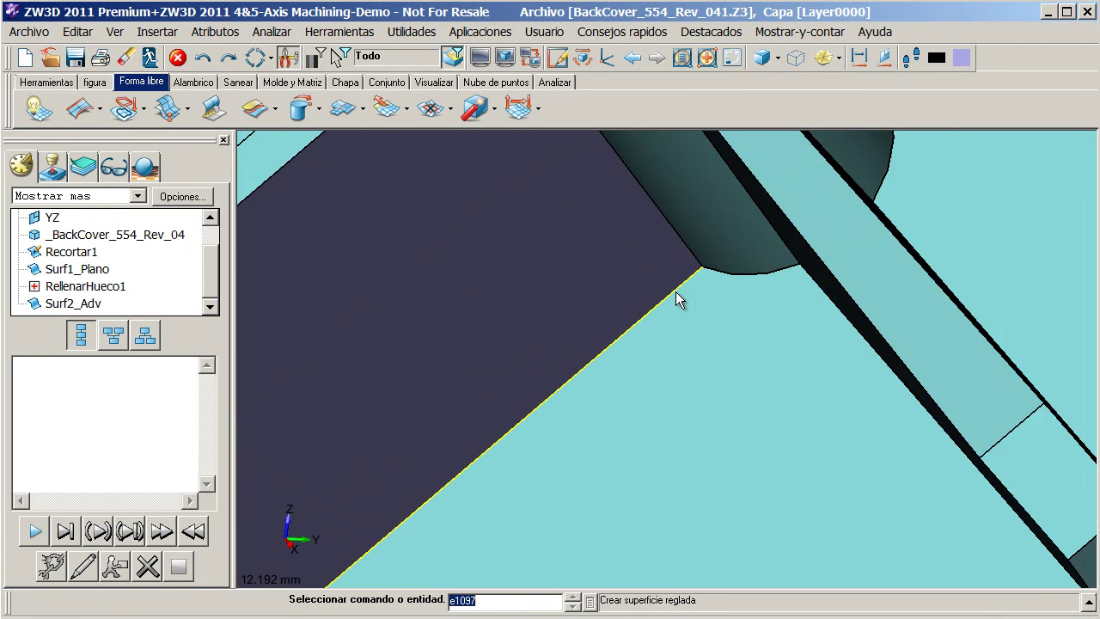
scroll(659, 304, down, 6)
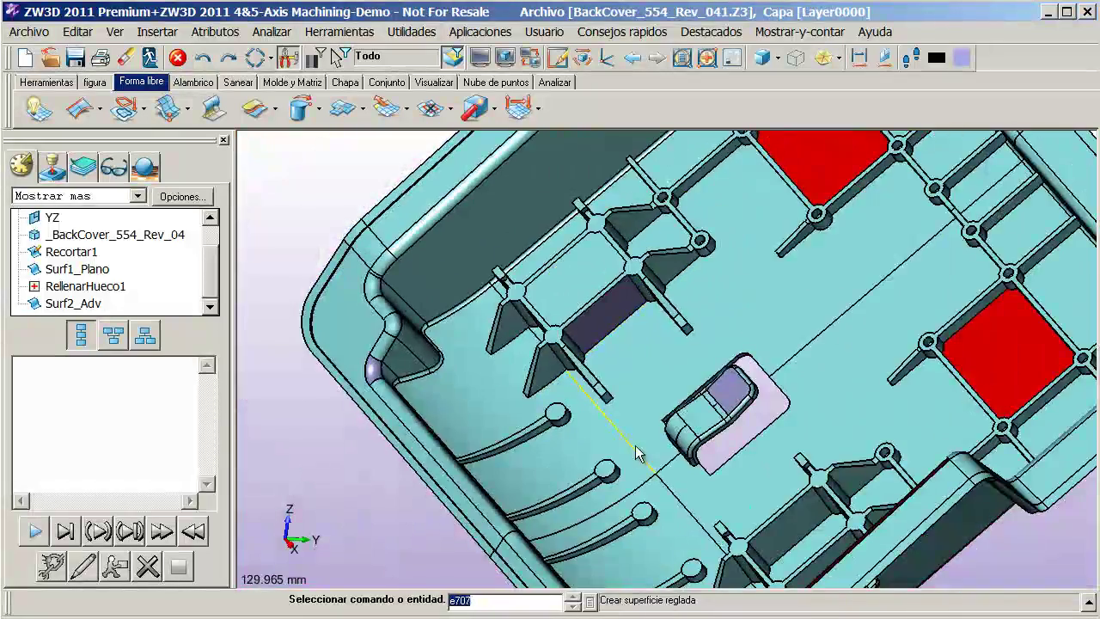
scroll(640, 444, down, 3)
middle_drag(688, 378, 724, 335)
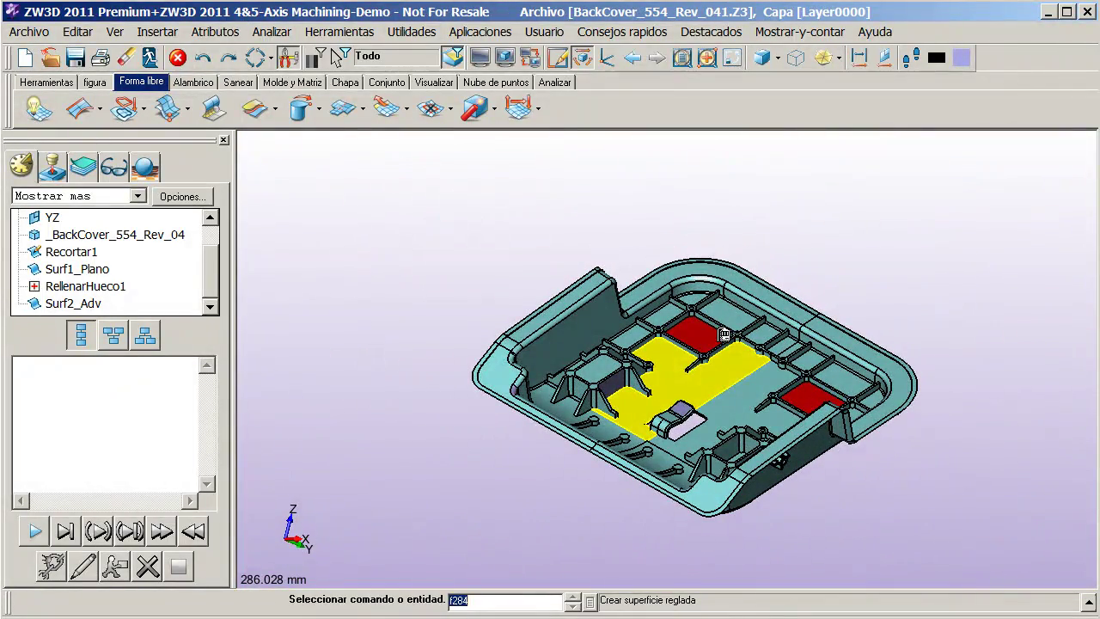
drag(529, 235, 572, 266)
scroll(710, 357, down, 3)
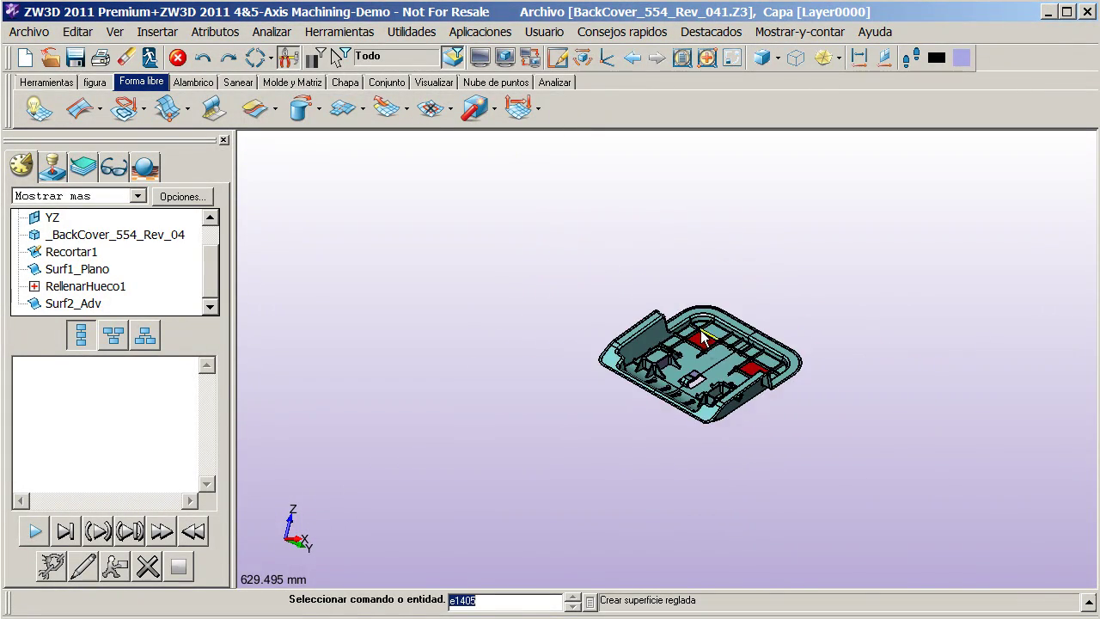
scroll(696, 351, up, 10)
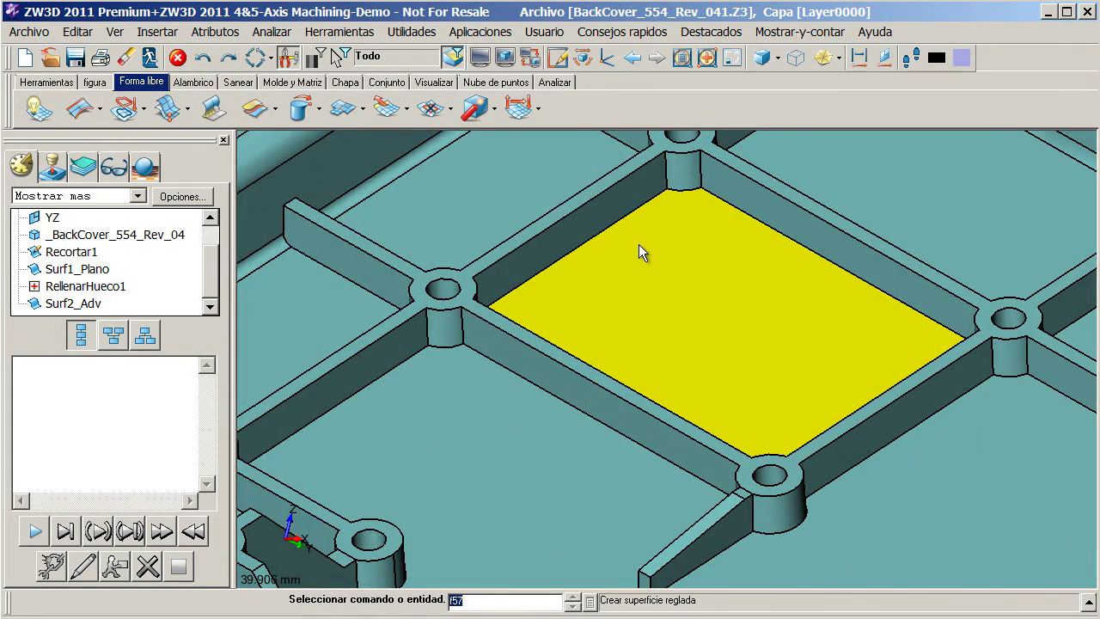
click(640, 245)
scroll(639, 245, down, 1)
scroll(640, 245, down, 5)
right_drag(639, 243, 843, 288)
scroll(850, 308, down, 4)
scroll(870, 284, up, 7)
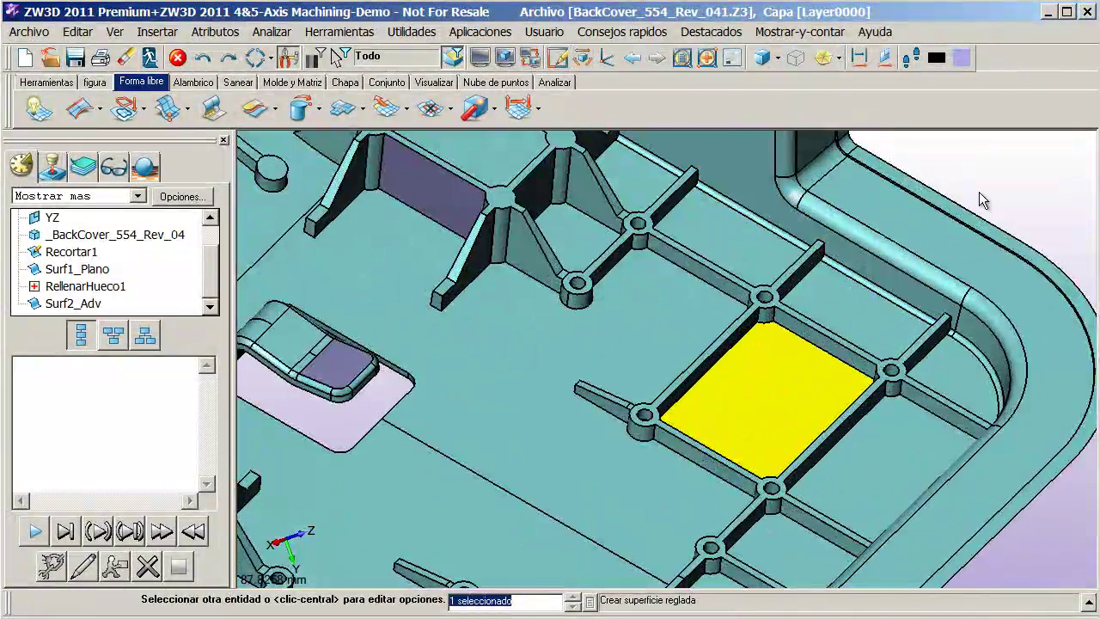
click(127, 110)
right_drag(761, 366, 517, 469)
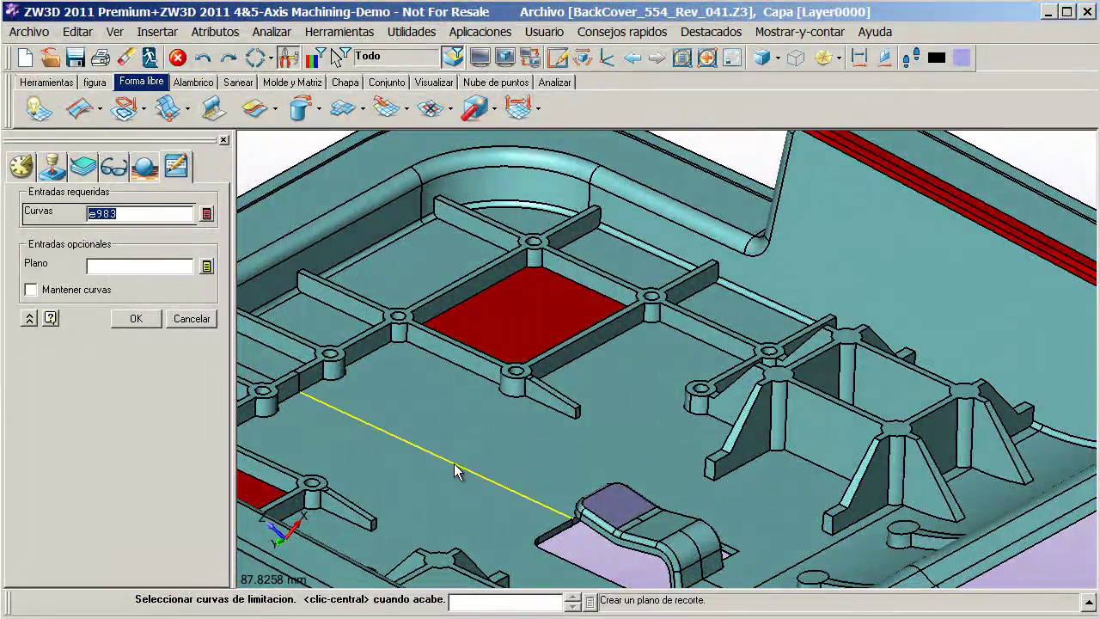
right_drag(401, 482, 606, 447)
middle_click(676, 480)
Step: Fill the red opening in the rib grid farther from the red wall strip, with gap-boundary tangency off and Volver a colocar set to Nada
scroll(631, 342, up, 5)
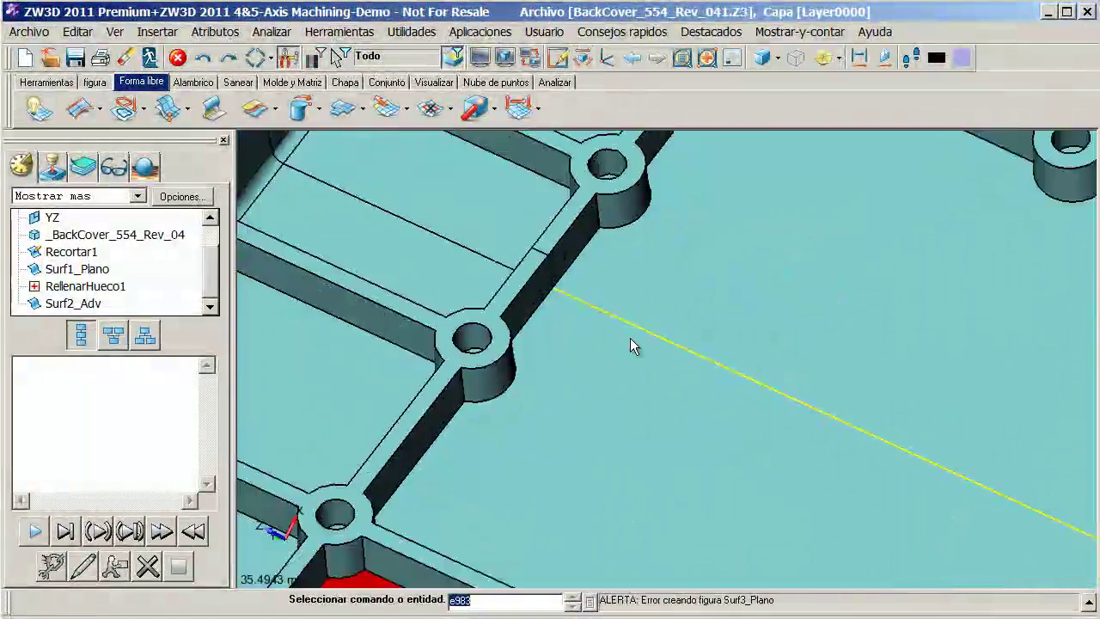
scroll(611, 404, down, 6)
scroll(519, 561, up, 2)
scroll(515, 563, up, 3)
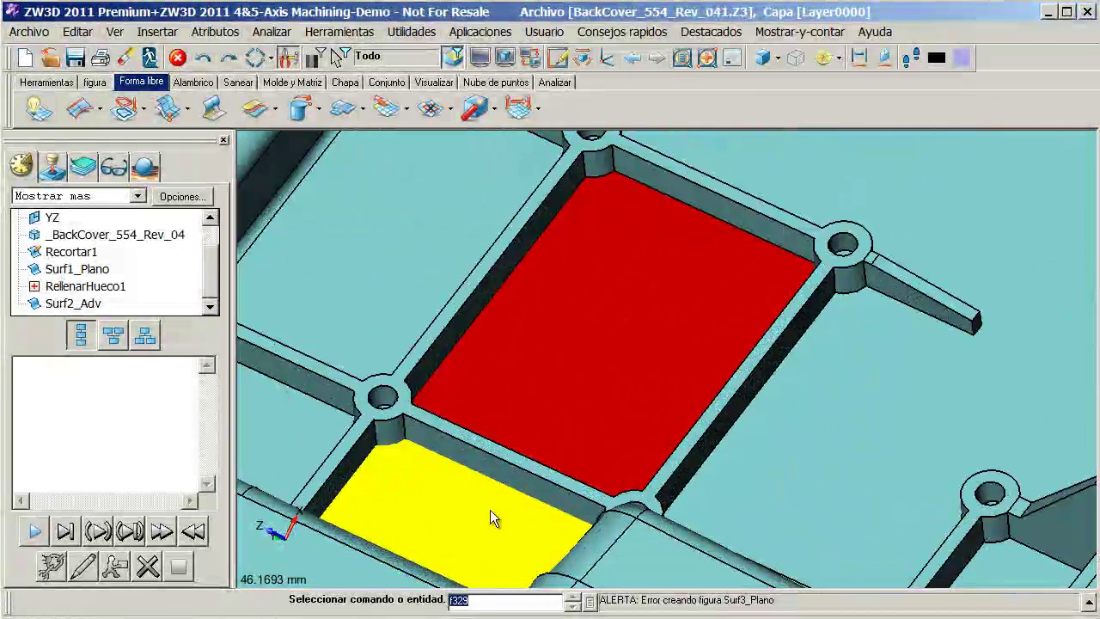
click(236, 83)
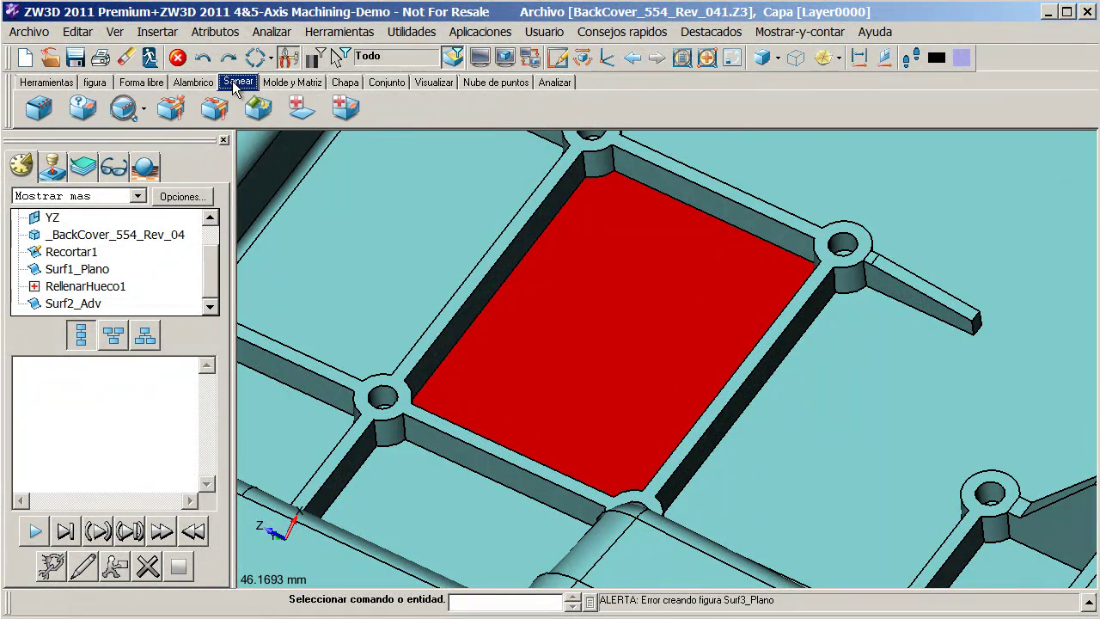
click(249, 106)
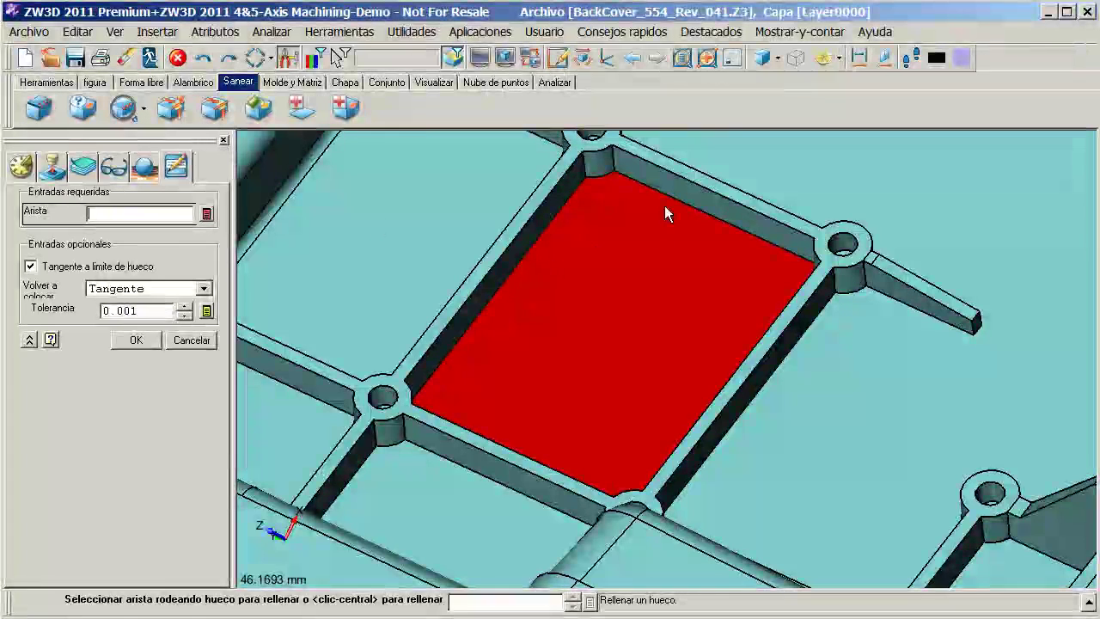
click(666, 196)
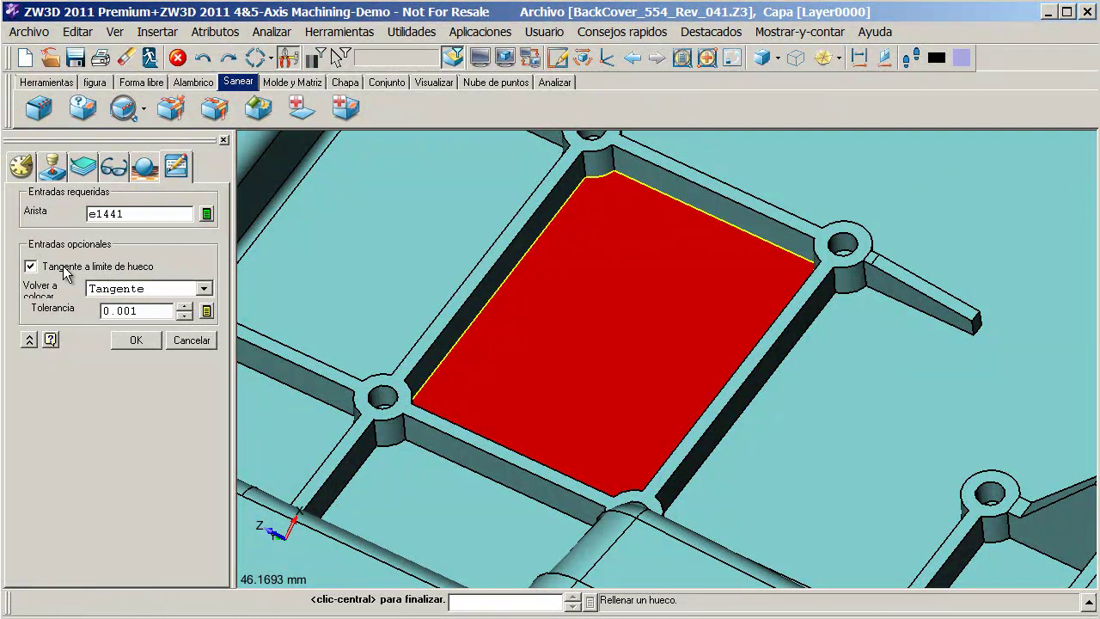
click(203, 289)
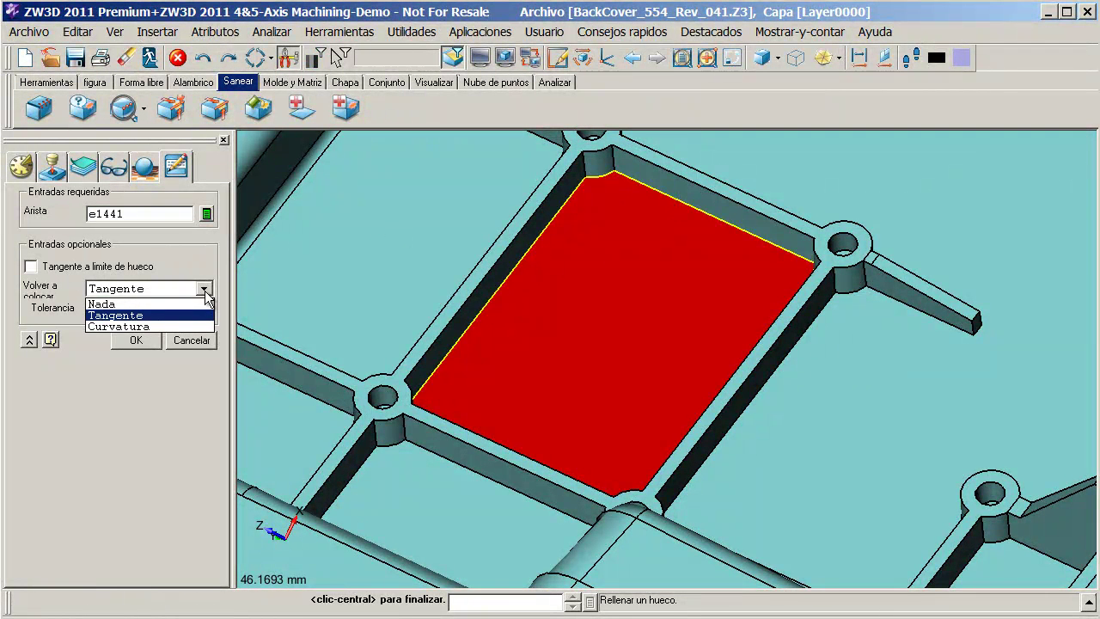
click(158, 301)
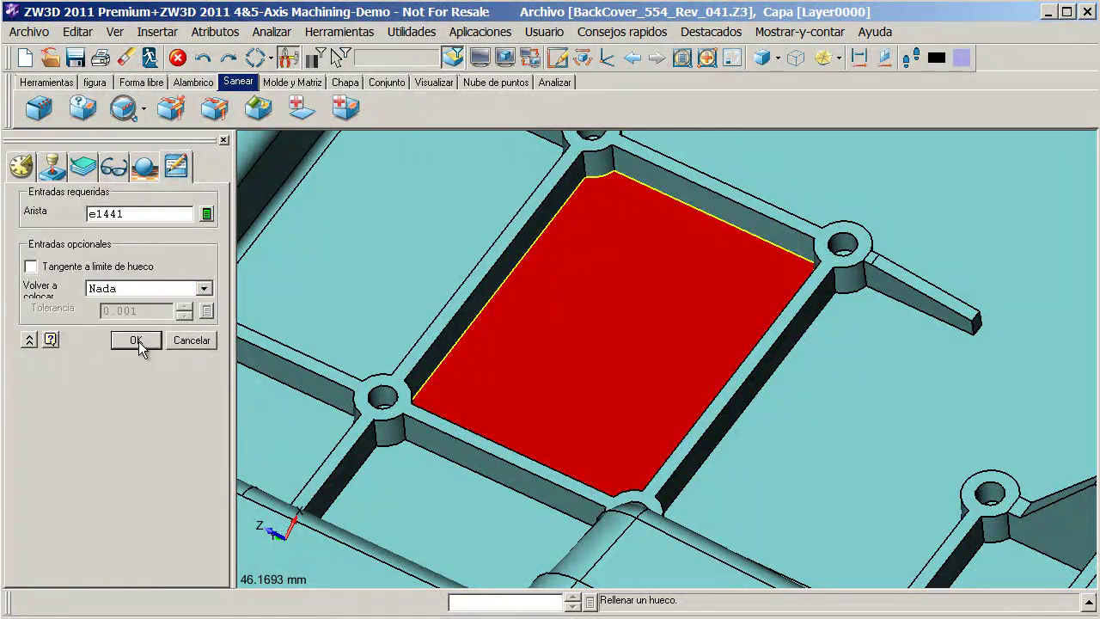
click(136, 340)
Step: Start a trimmed plane for the remaining red opening in the rib grid and select three adjoining boundary edges
scroll(400, 275, down, 5)
scroll(400, 418, down, 3)
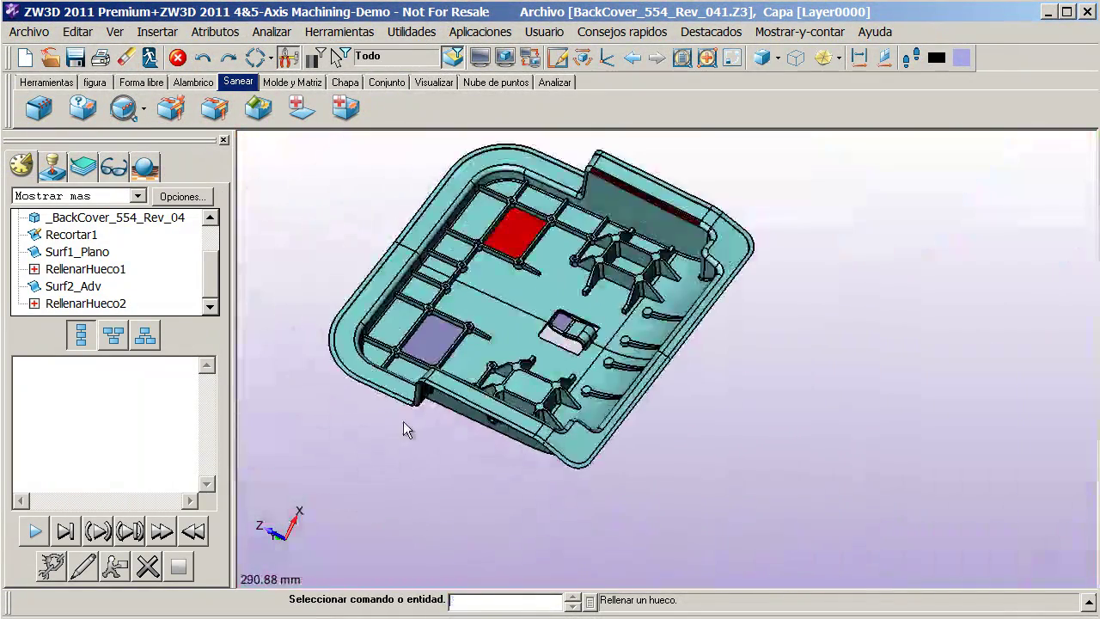
scroll(484, 197, up, 8)
click(141, 82)
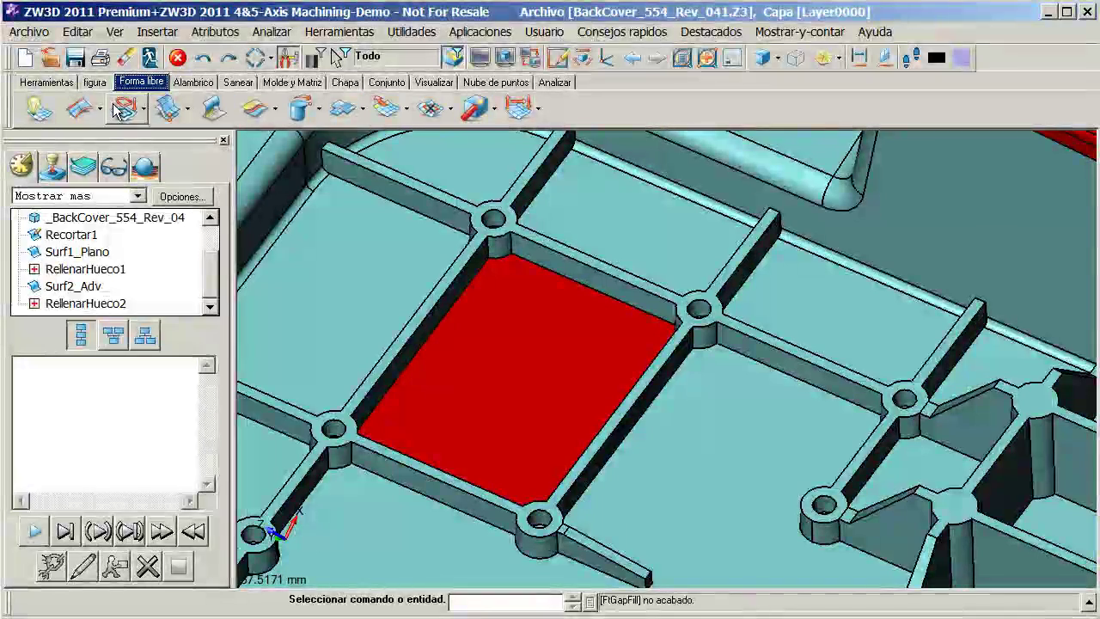
click(126, 107)
click(499, 259)
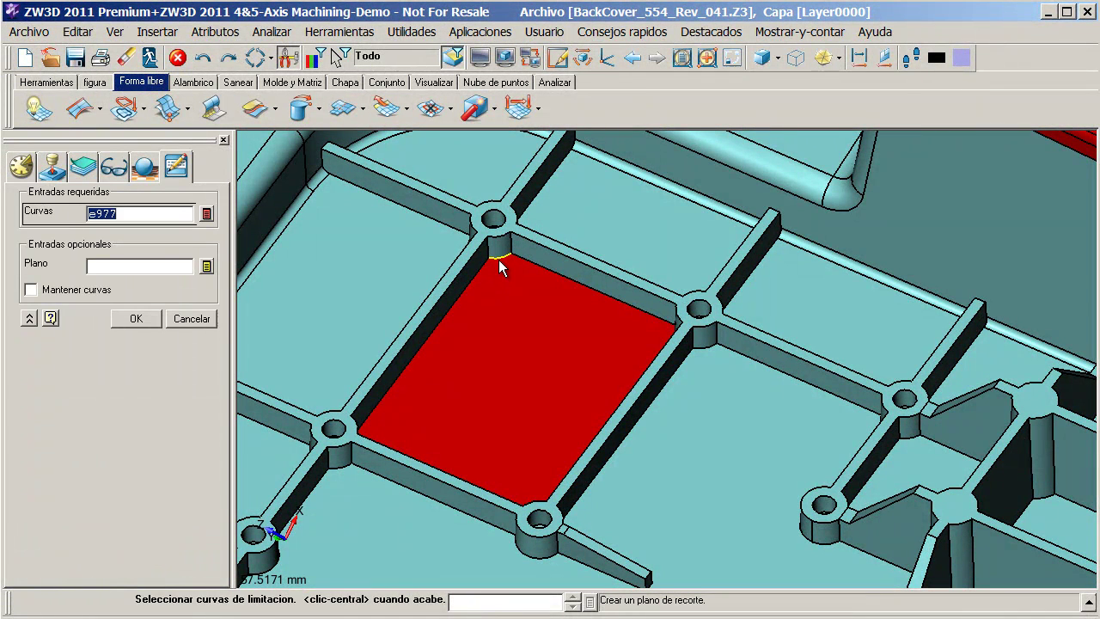
click(542, 271)
click(474, 305)
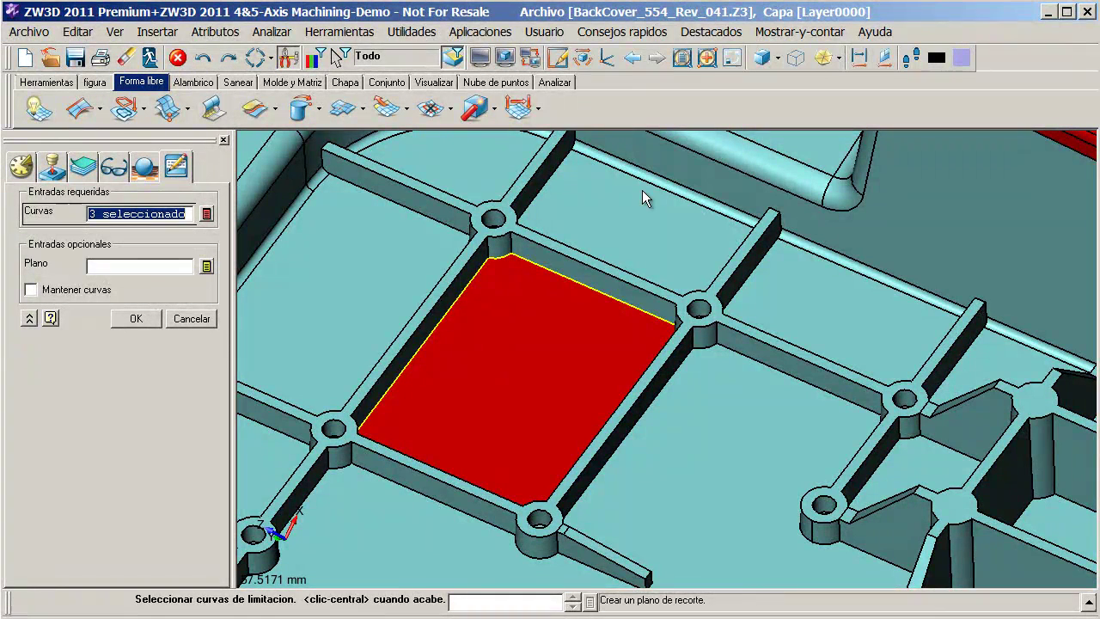
Step: Add the opening's remaining boundary edges in wireframe display, create the trimmed plane and restore the shaded display
click(762, 57)
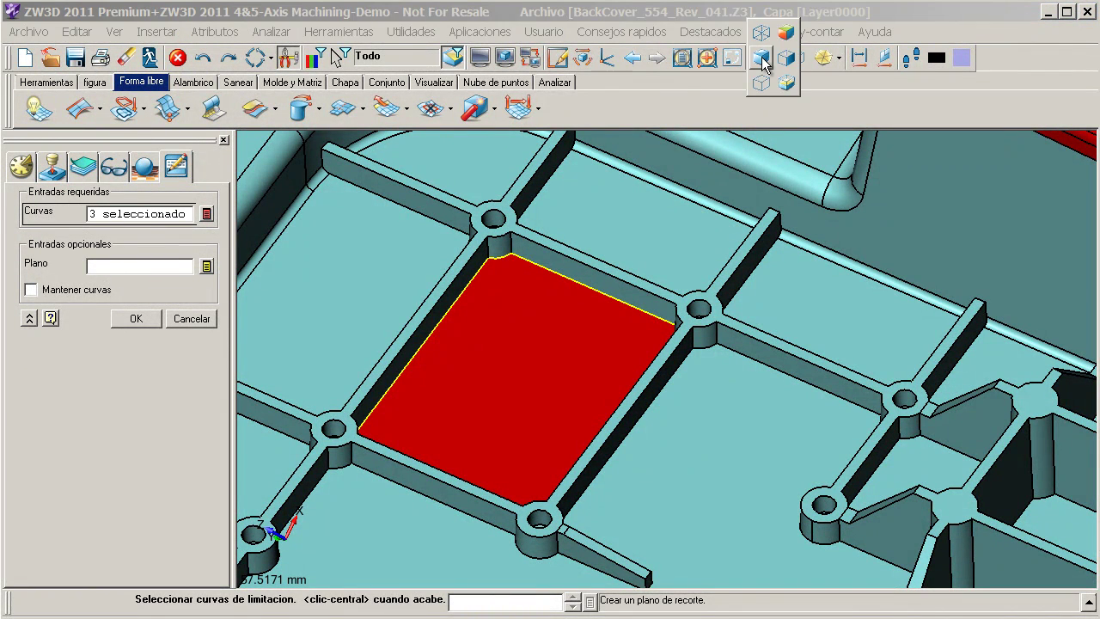
click(761, 35)
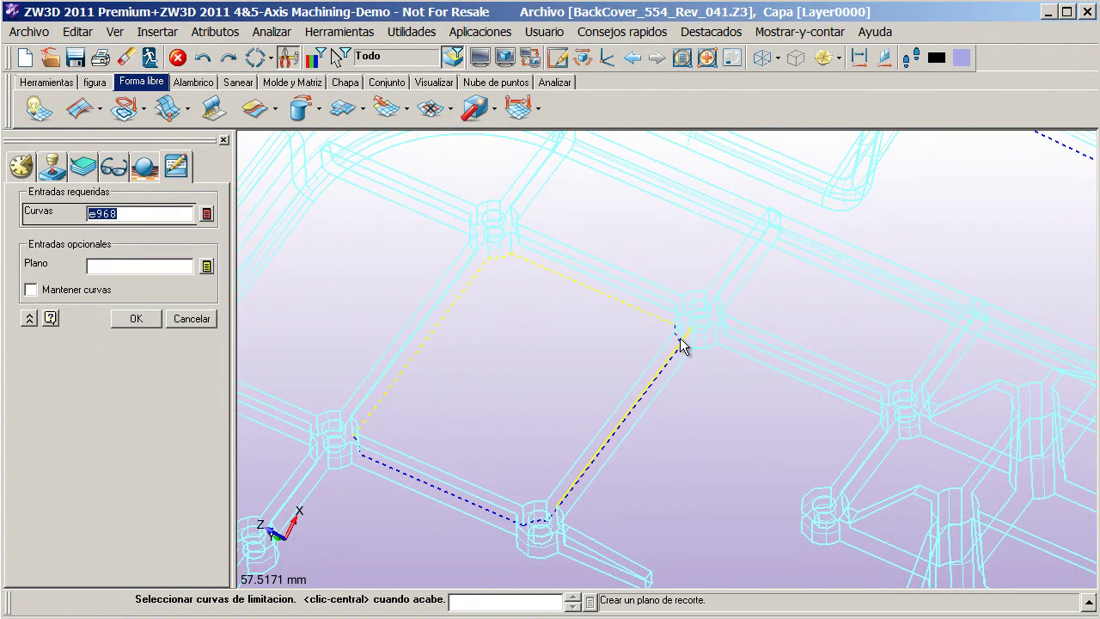
scroll(680, 346, up, 4)
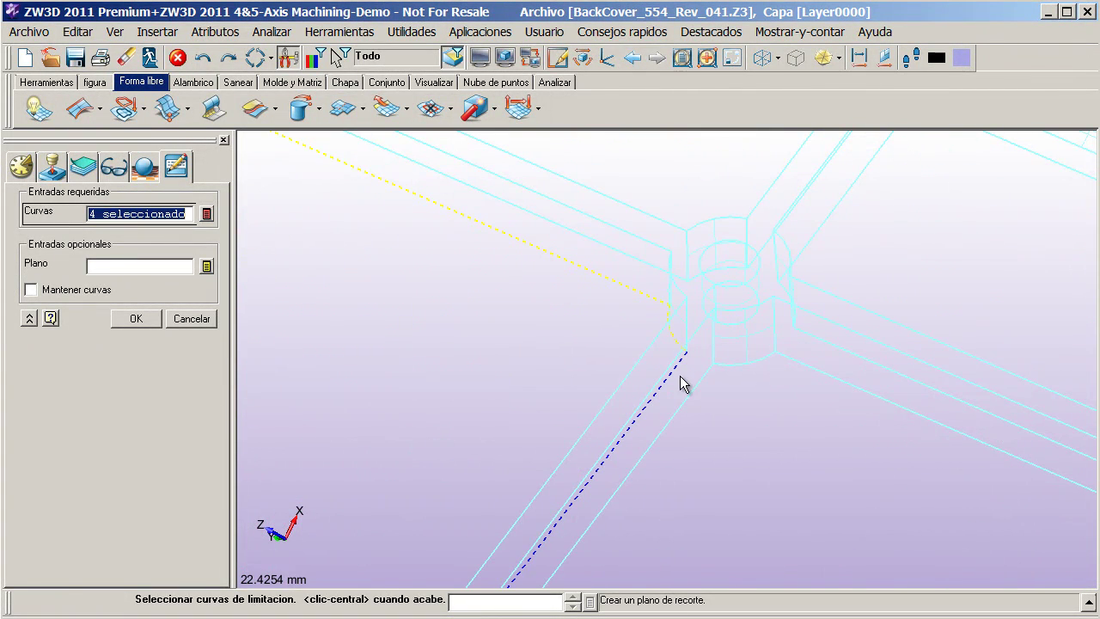
click(679, 375)
scroll(726, 311, down, 6)
scroll(583, 478, up, 3)
scroll(583, 479, up, 4)
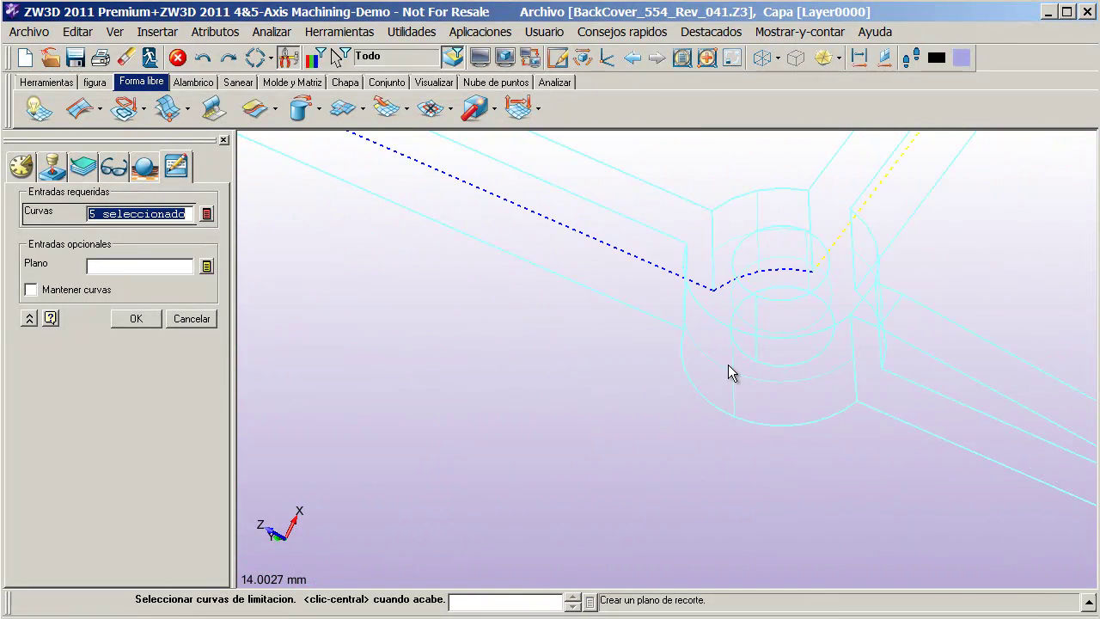
click(640, 268)
scroll(605, 467, down, 5)
scroll(441, 332, up, 6)
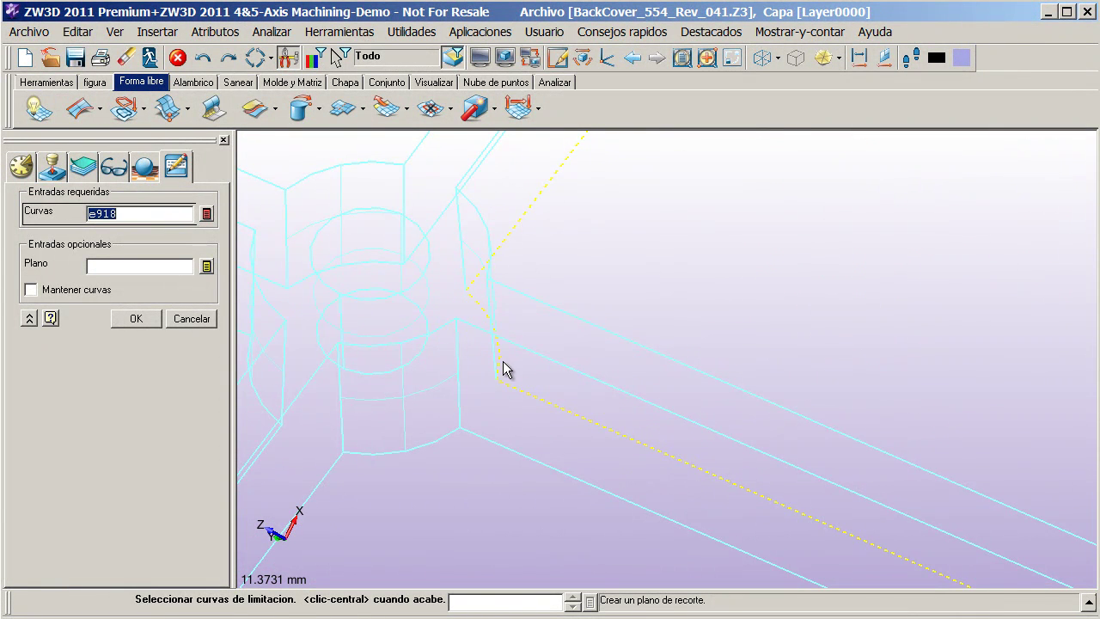
click(132, 320)
scroll(472, 410, down, 4)
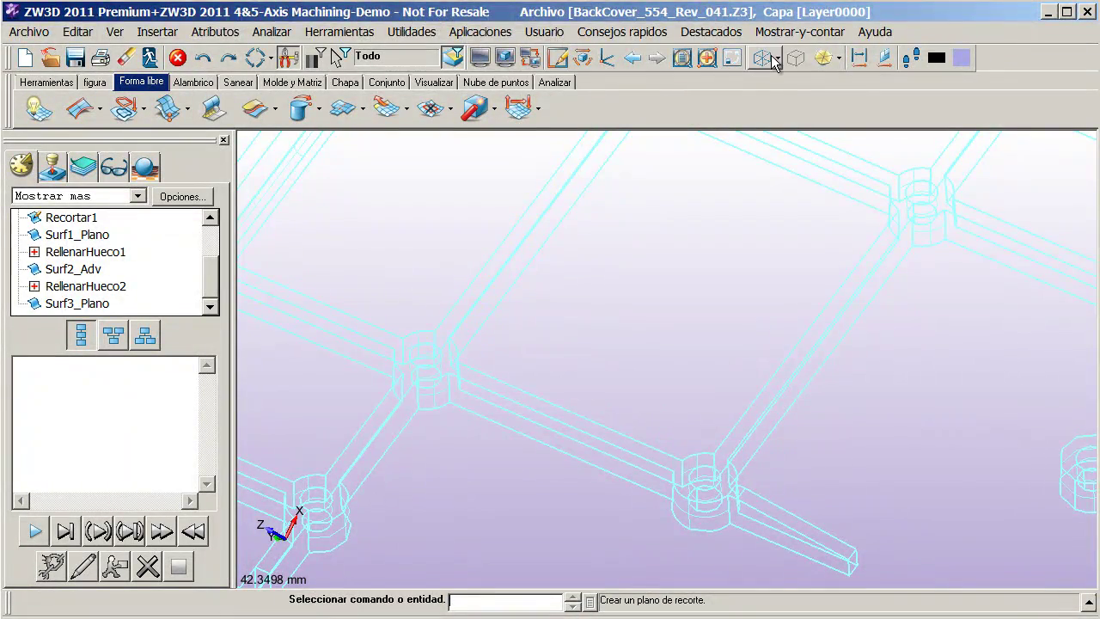
click(774, 60)
click(763, 83)
Step: Create a ruled surface between the two short curved end edges of the red strip along the raised side wall
scroll(573, 449, down, 6)
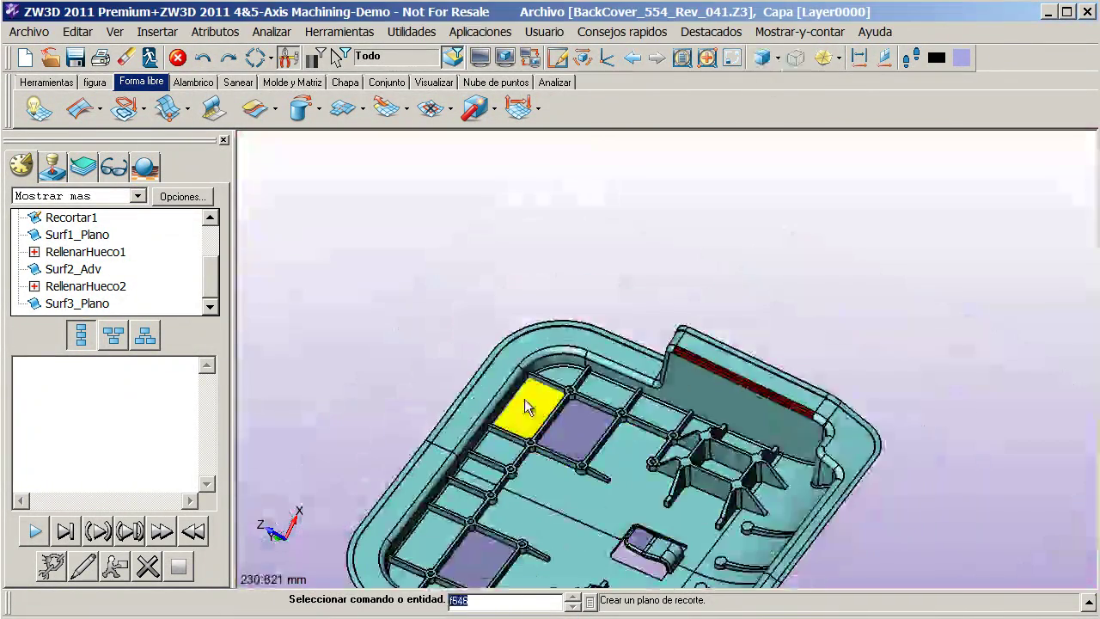
scroll(663, 361, up, 5)
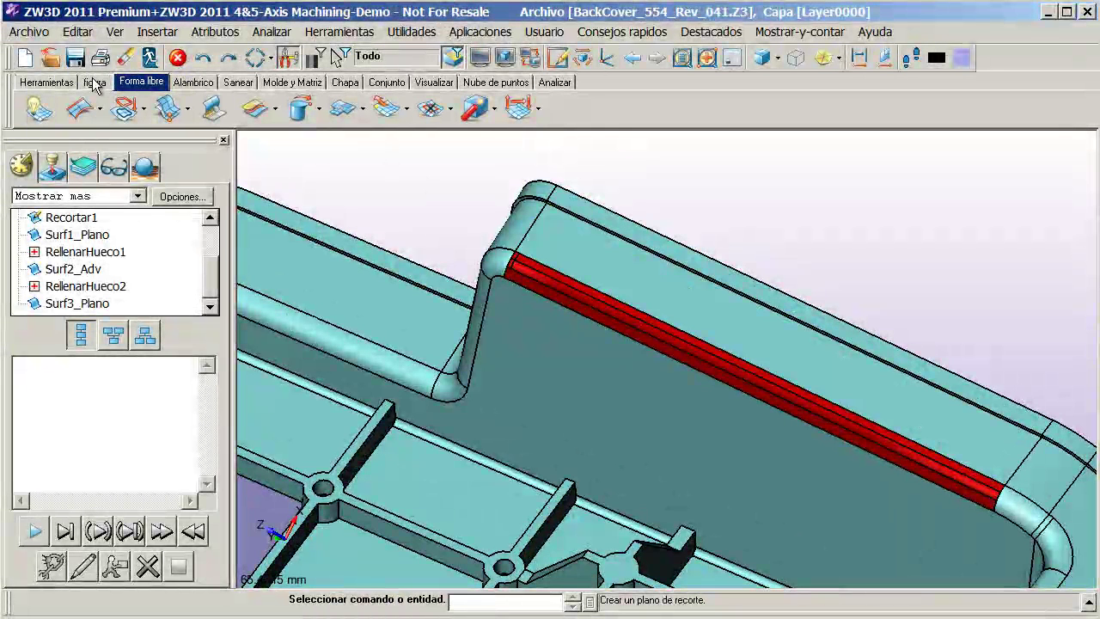
click(89, 116)
click(504, 255)
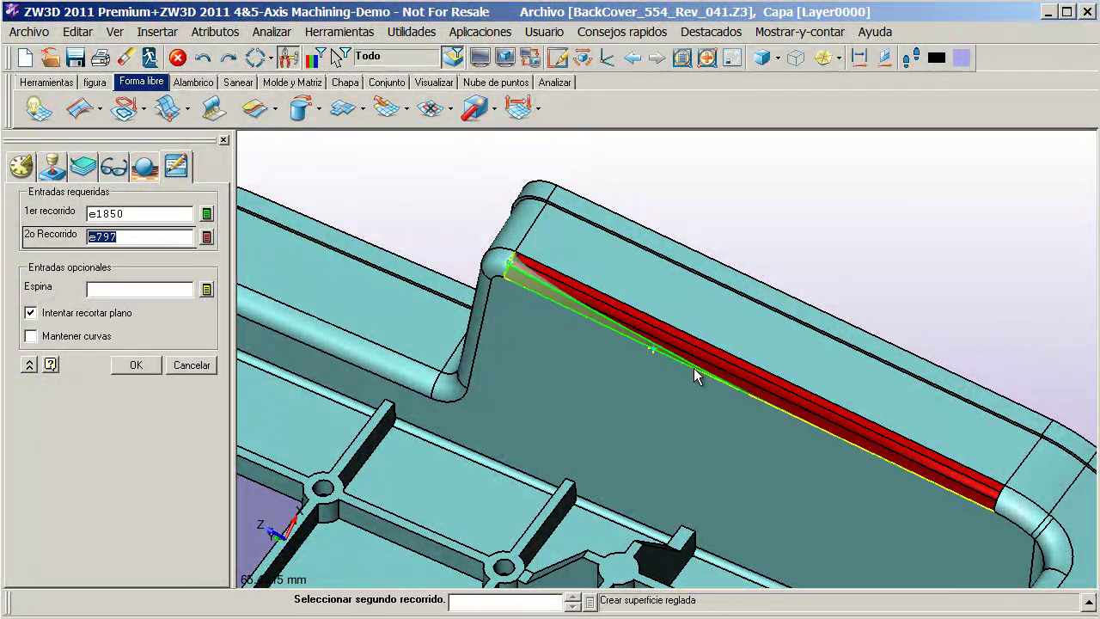
click(1003, 497)
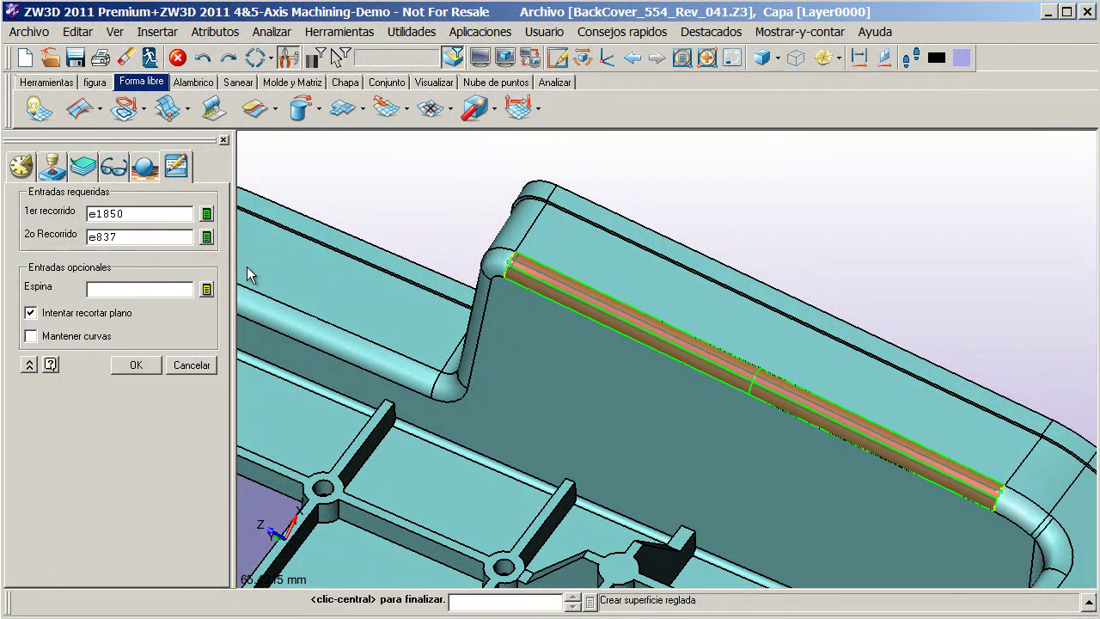
click(125, 364)
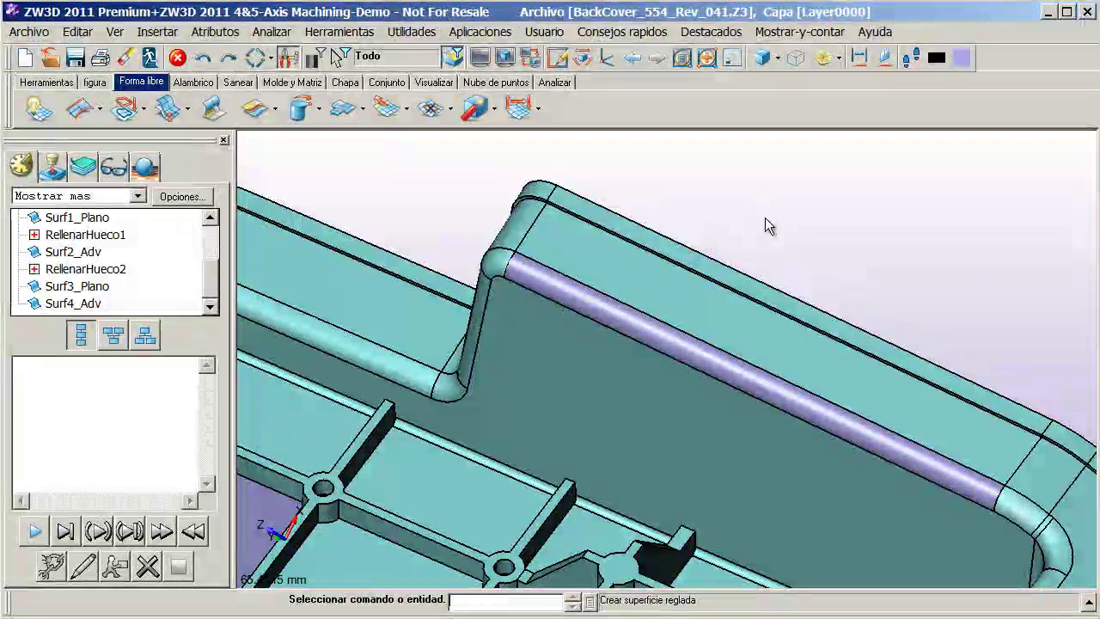
Step: Examine the cover's outer side from several directions for faulty or missing surfaces
scroll(768, 219, down, 5)
middle_drag(405, 515, 679, 492)
middle_drag(901, 411, 666, 182)
middle_drag(688, 408, 764, 384)
middle_drag(440, 433, 287, 349)
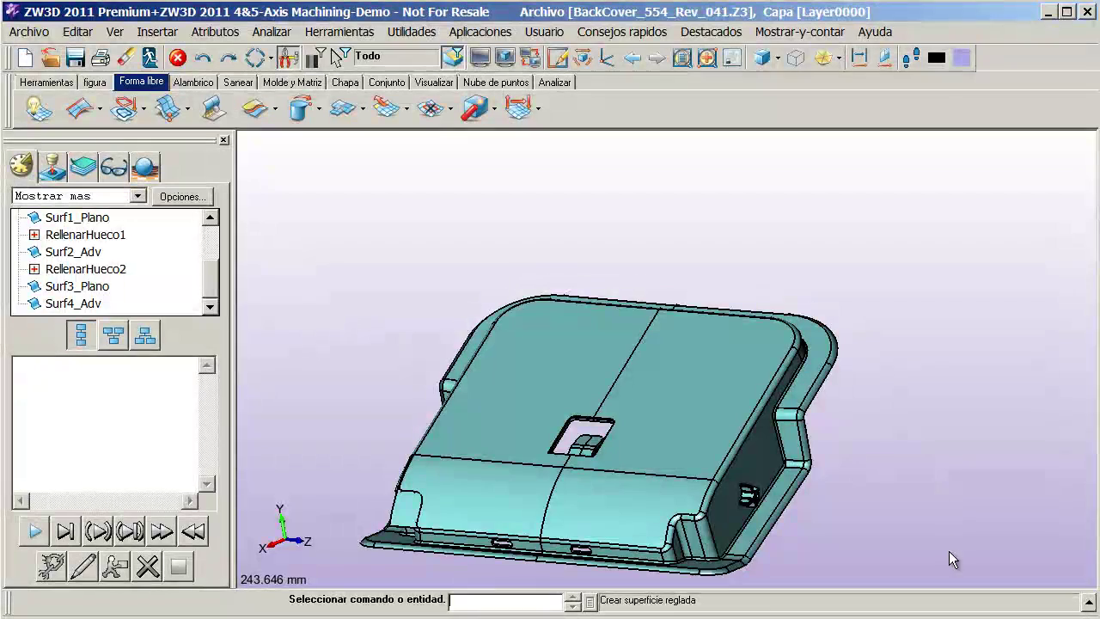
middle_drag(908, 559, 516, 528)
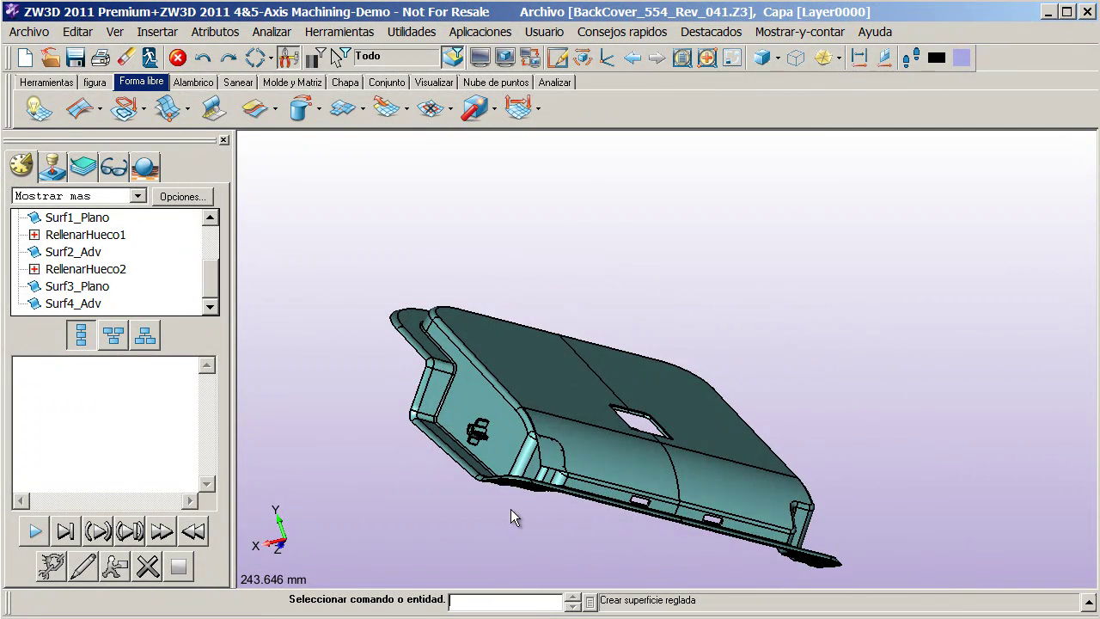
middle_drag(288, 505, 320, 559)
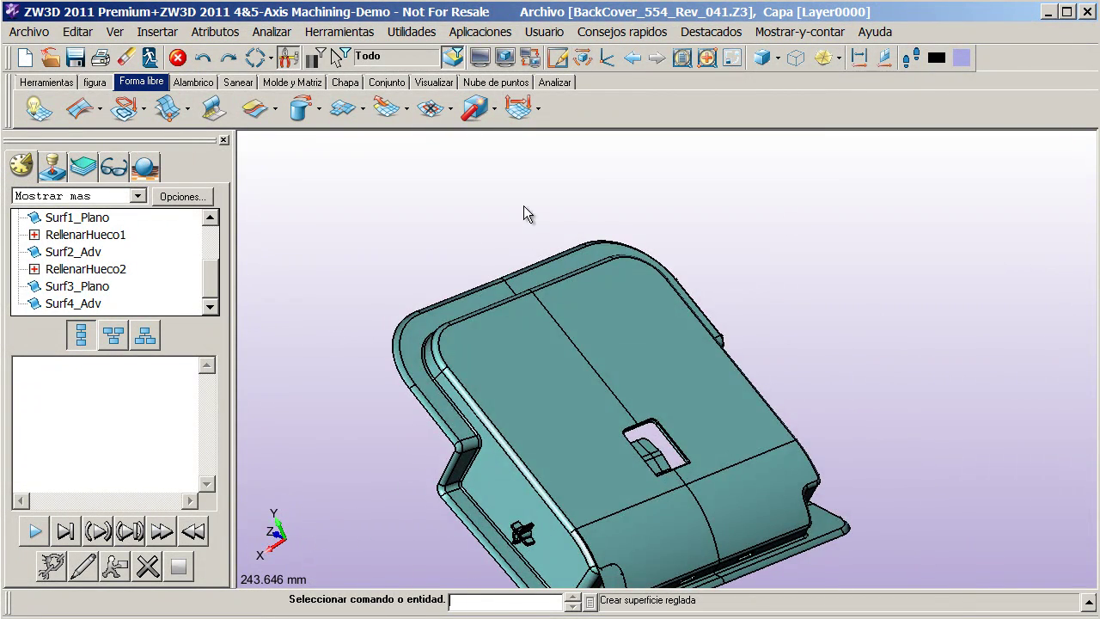
middle_drag(484, 240, 472, 207)
scroll(630, 294, up, 2)
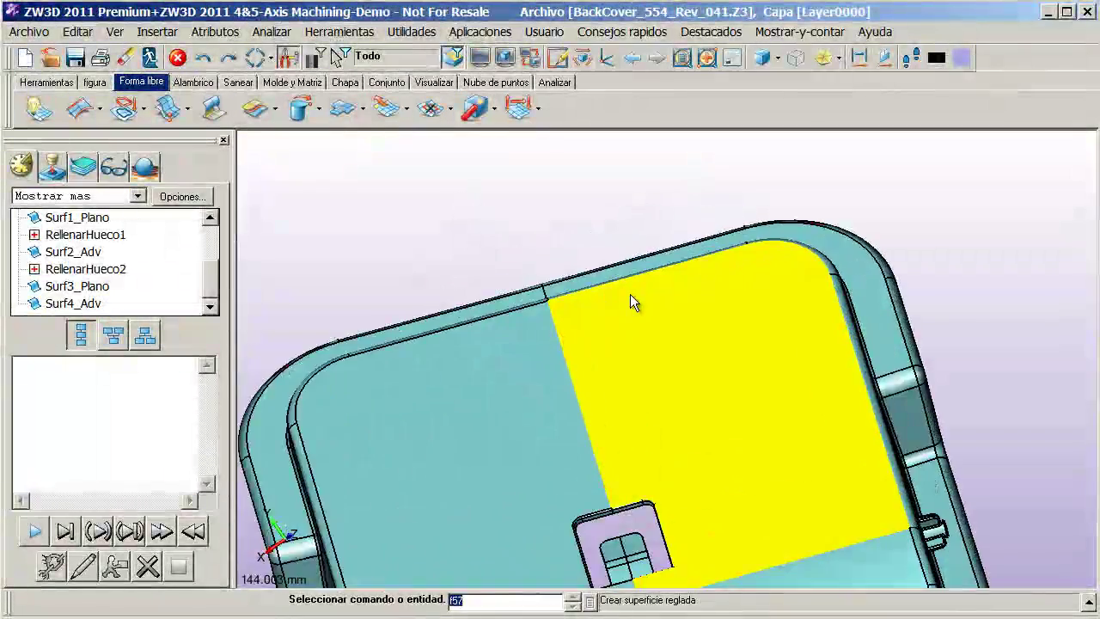
Step: Start trimming faces to curves near the cover's notched corner, select the cover's main shape and switch to wireframe display
scroll(630, 294, down, 4)
scroll(535, 440, up, 3)
scroll(634, 516, up, 3)
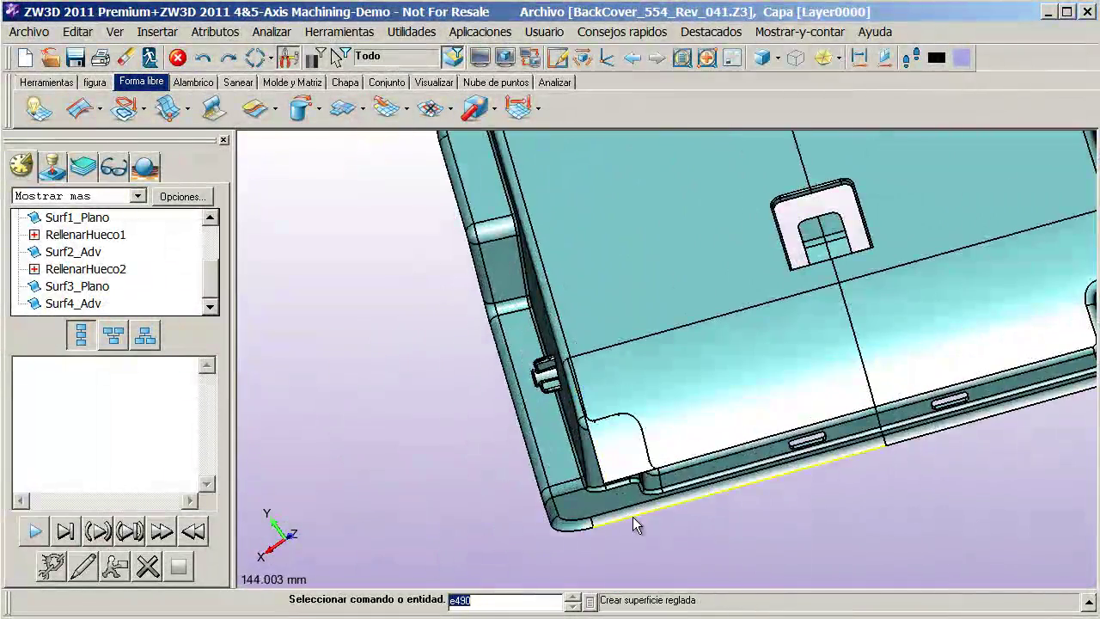
scroll(634, 283, up, 2)
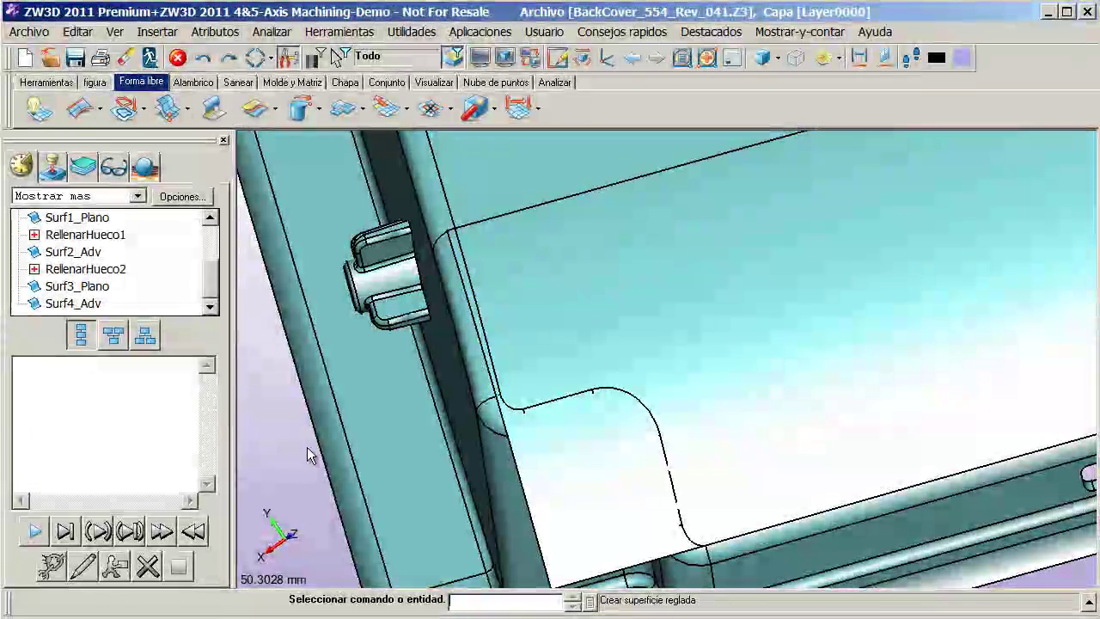
scroll(377, 380, down, 1)
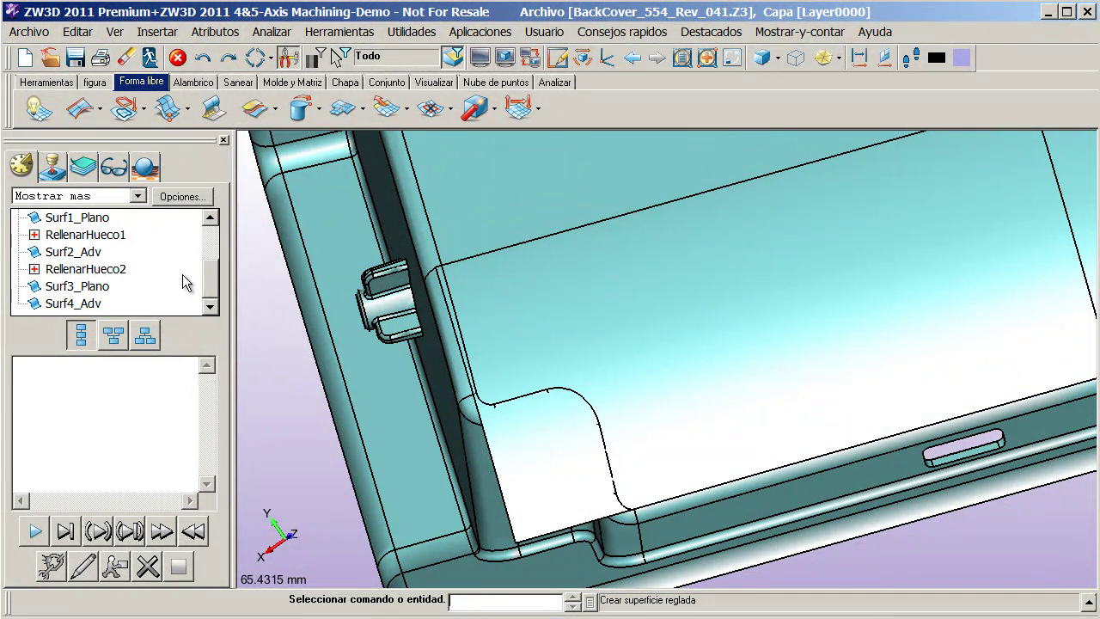
click(255, 116)
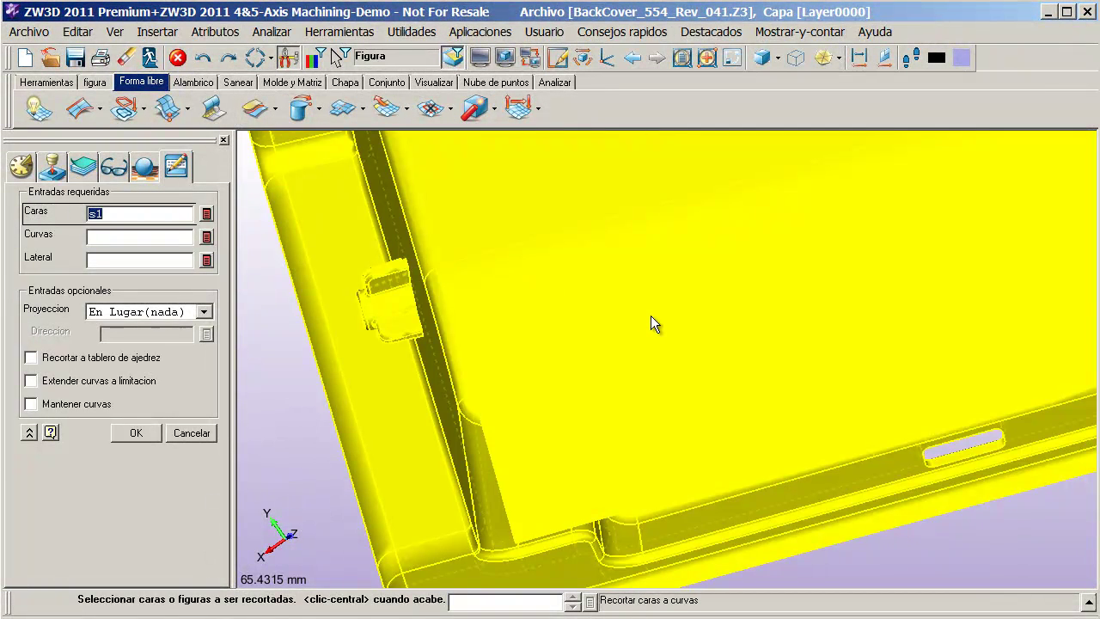
click(632, 370)
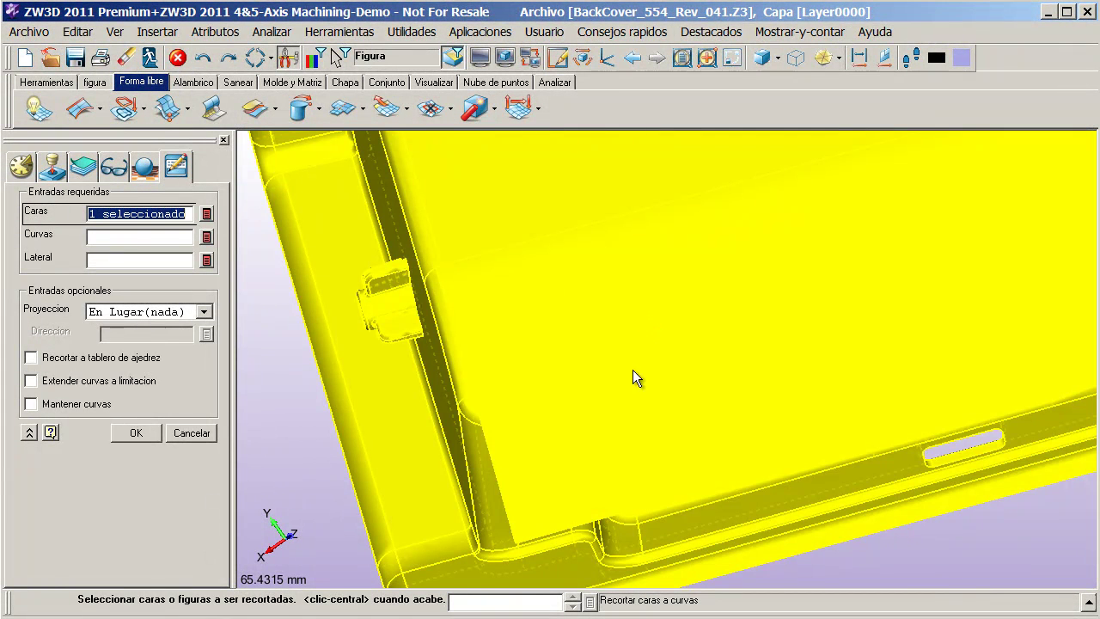
middle_click(298, 446)
scroll(291, 391, down, 3)
scroll(317, 336, up, 3)
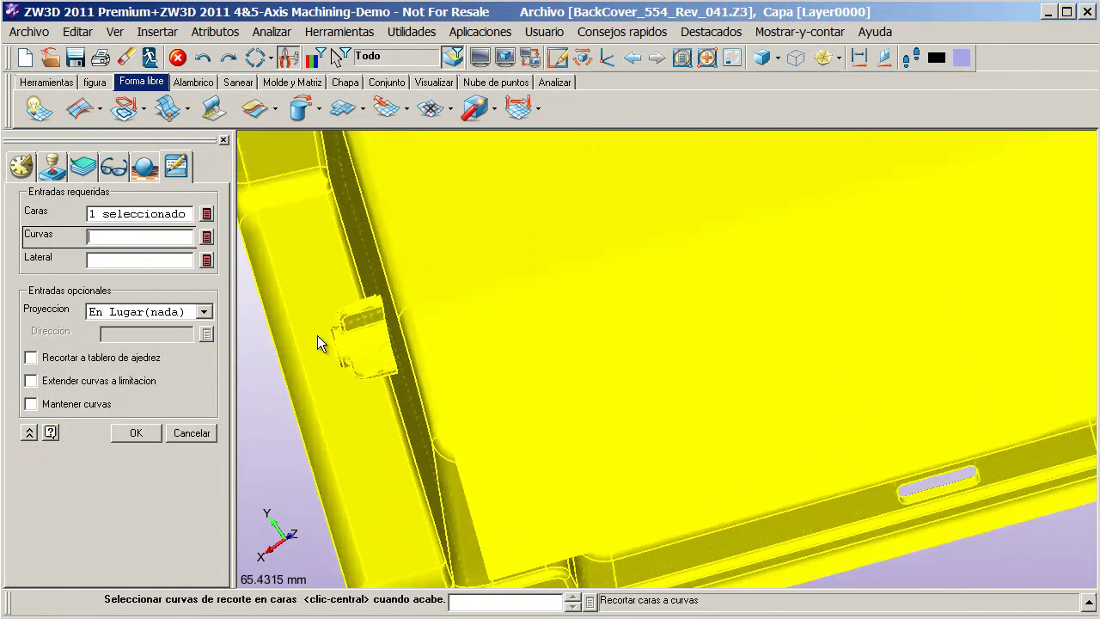
click(762, 56)
click(761, 34)
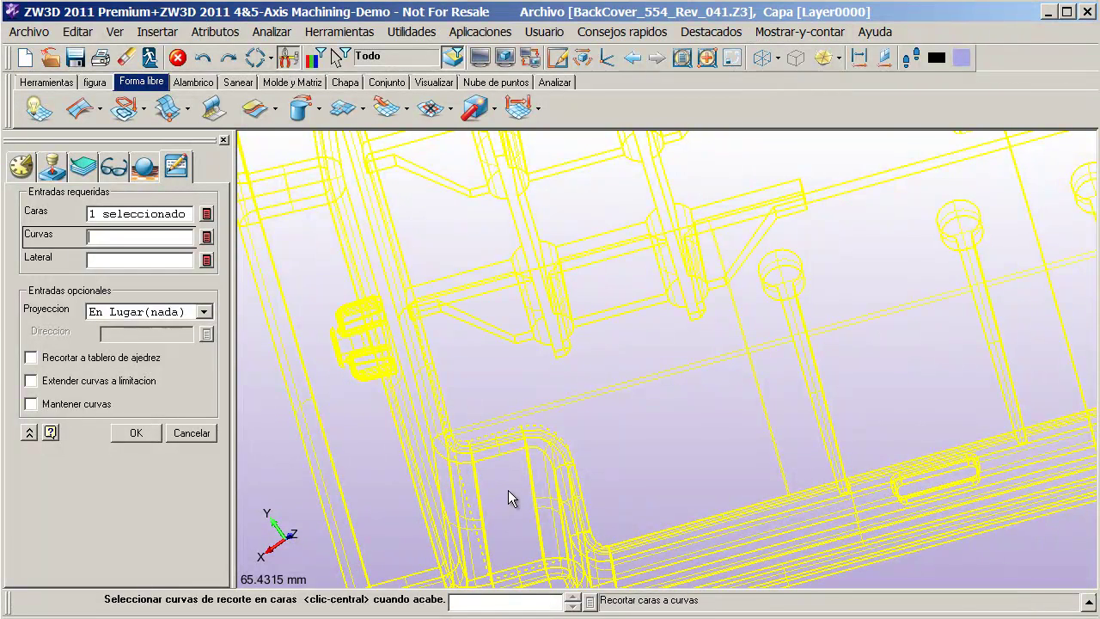
Step: Select the six boundary curves along the notched corner and adjoining side edge as the trimming curves
click(597, 539)
click(596, 539)
click(587, 501)
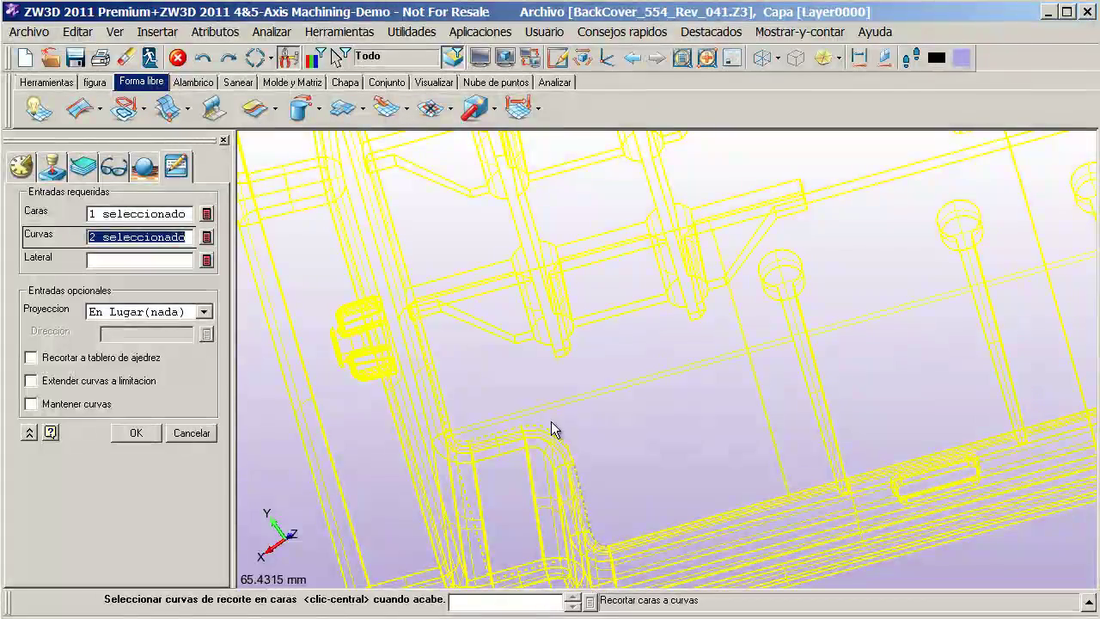
click(464, 445)
middle_drag(476, 460, 597, 398)
scroll(629, 369, down, 4)
scroll(630, 369, up, 8)
click(655, 387)
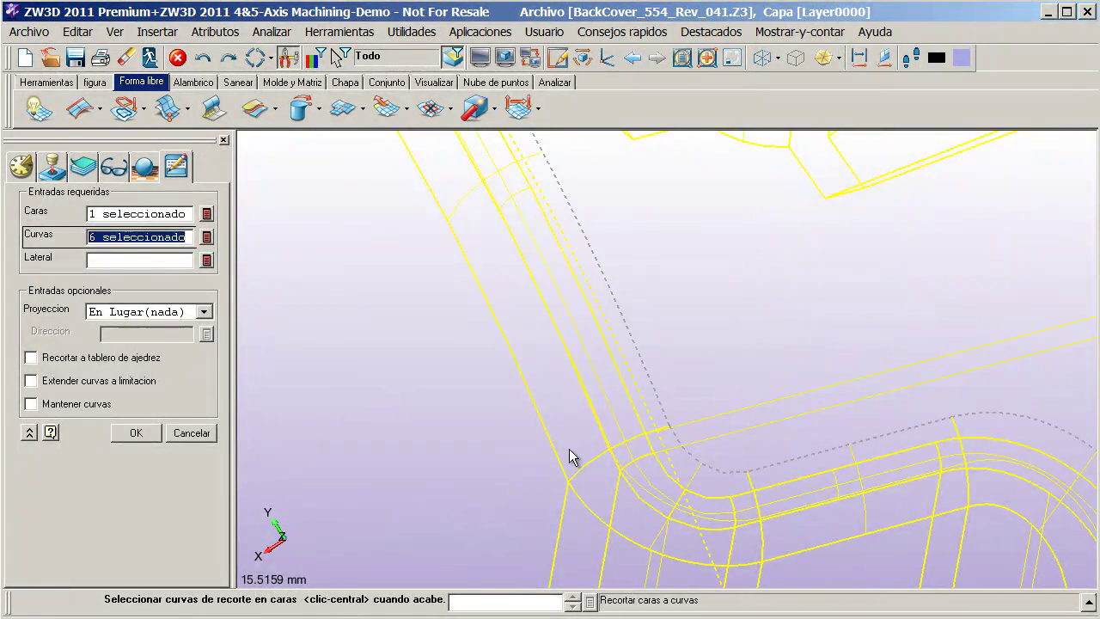
Step: Keep the curved face on the inner side of the corner curves, complete the trim and restore the shaded display
scroll(572, 455, down, 4)
scroll(444, 398, down, 1)
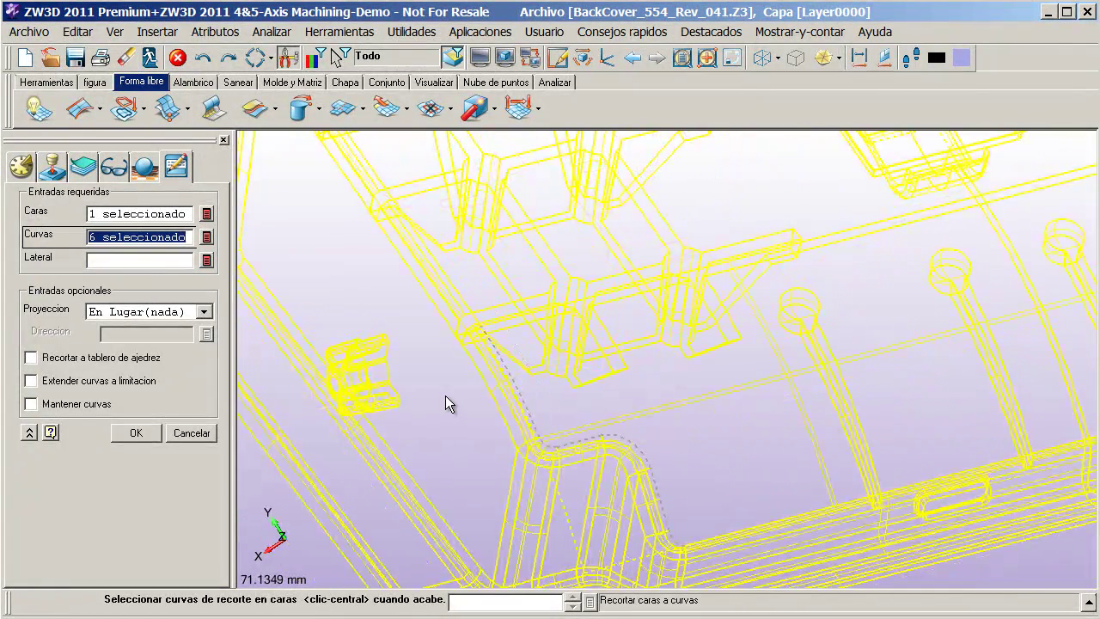
click(130, 261)
click(604, 425)
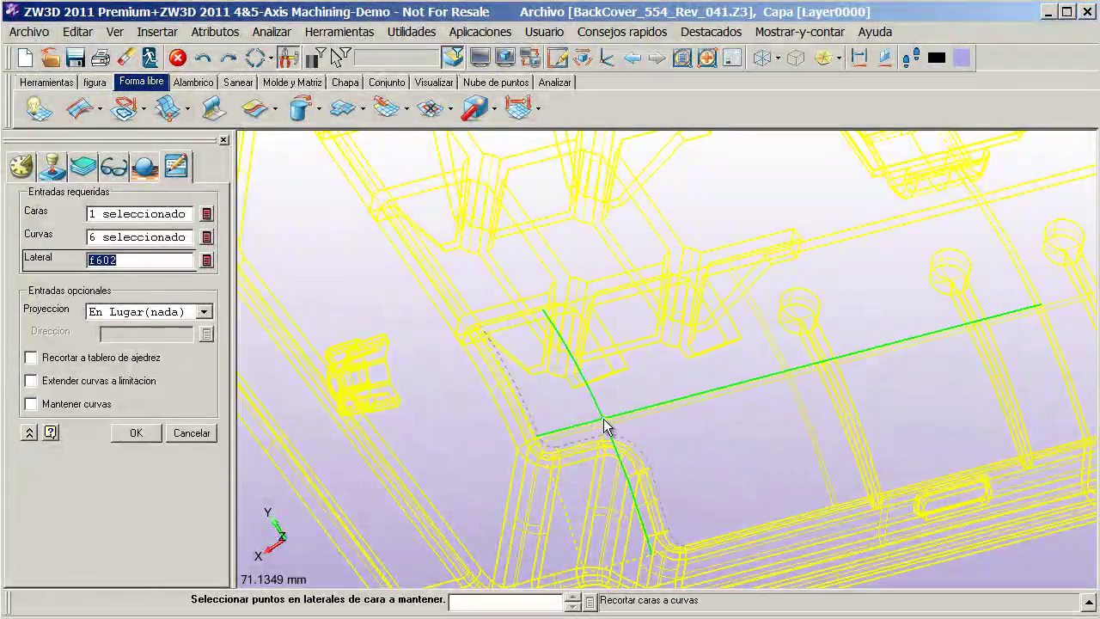
click(136, 432)
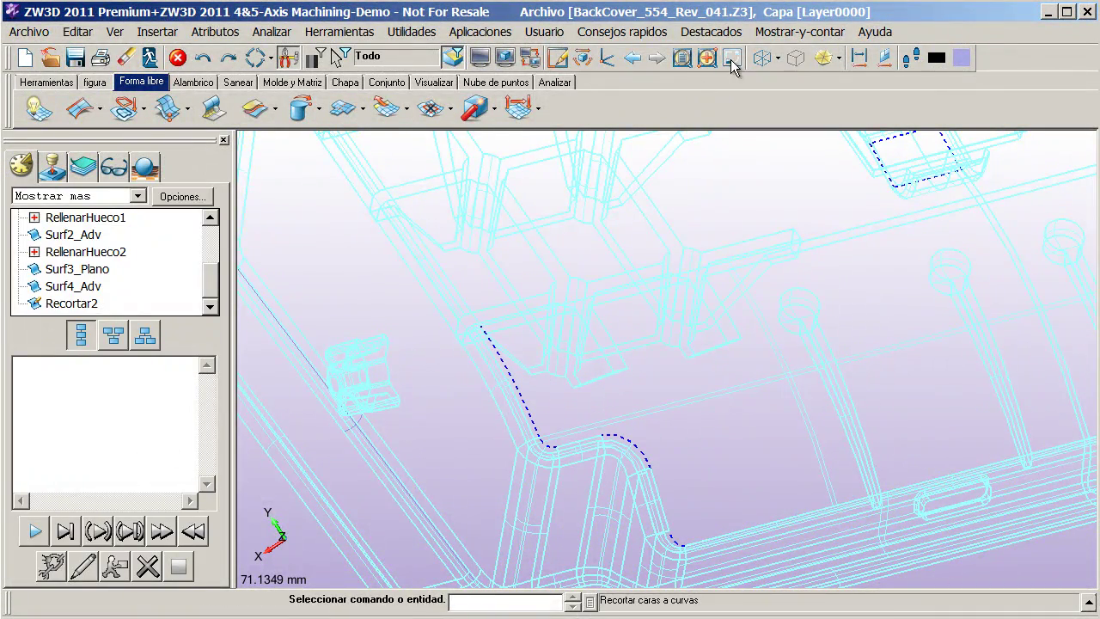
click(777, 58)
click(764, 86)
scroll(602, 437, up, 6)
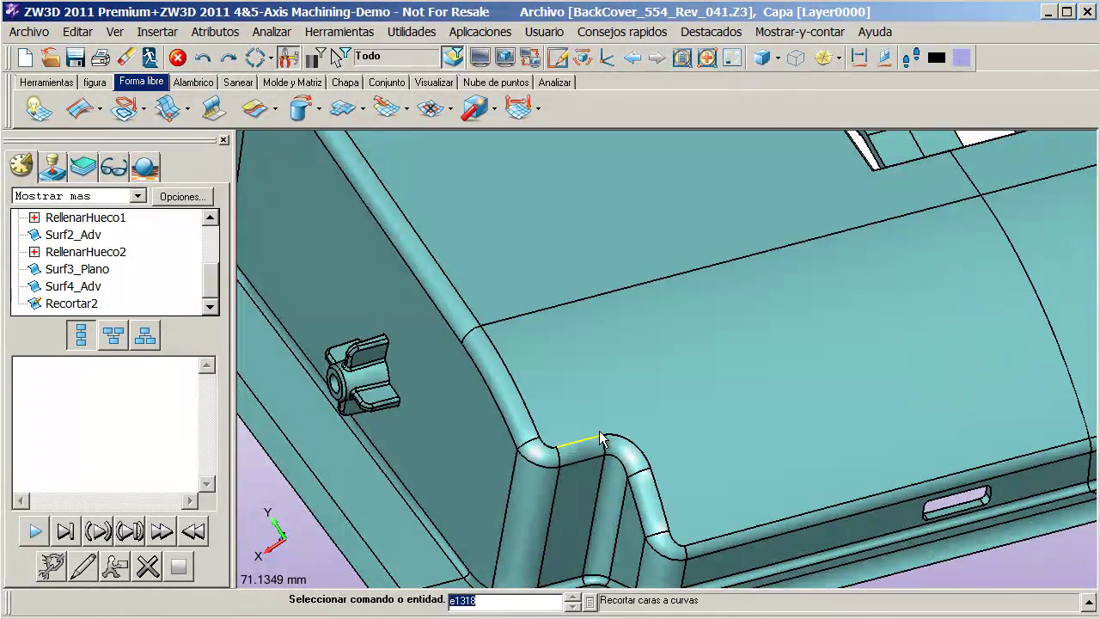
Step: Examine the cover from both sides and up close along the side wall for remaining gaps between faces
scroll(601, 439, down, 10)
drag(387, 531, 346, 526)
right_drag(406, 482, 356, 484)
mouse_move(679, 576)
right_down()
mouse_move(599, 431)
mouse_move(631, 528)
mouse_move(897, 508)
mouse_move(804, 539)
mouse_move(816, 551)
mouse_move(872, 493)
mouse_move(913, 497)
right_up()
scroll(945, 233, down, 1)
scroll(932, 258, up, 6)
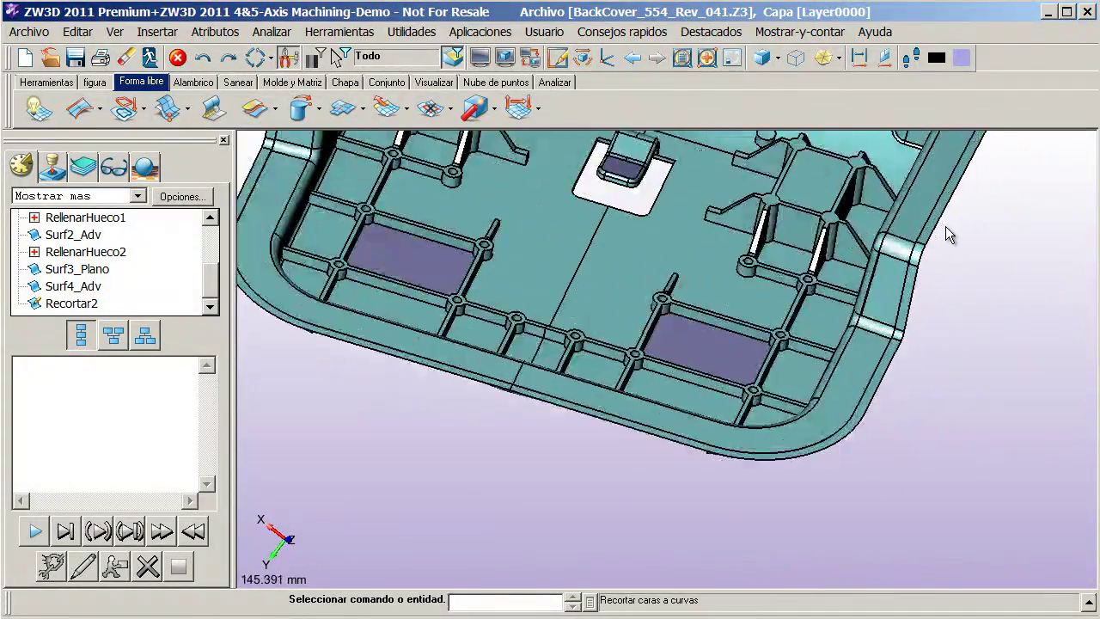
scroll(823, 295, up, 4)
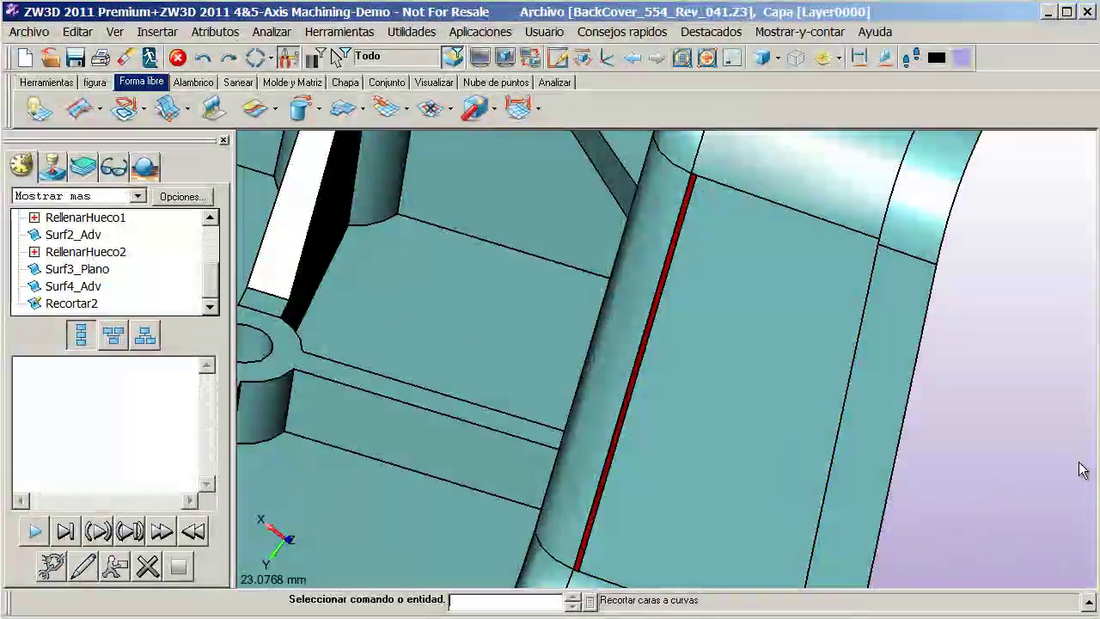
scroll(1044, 441, down, 2)
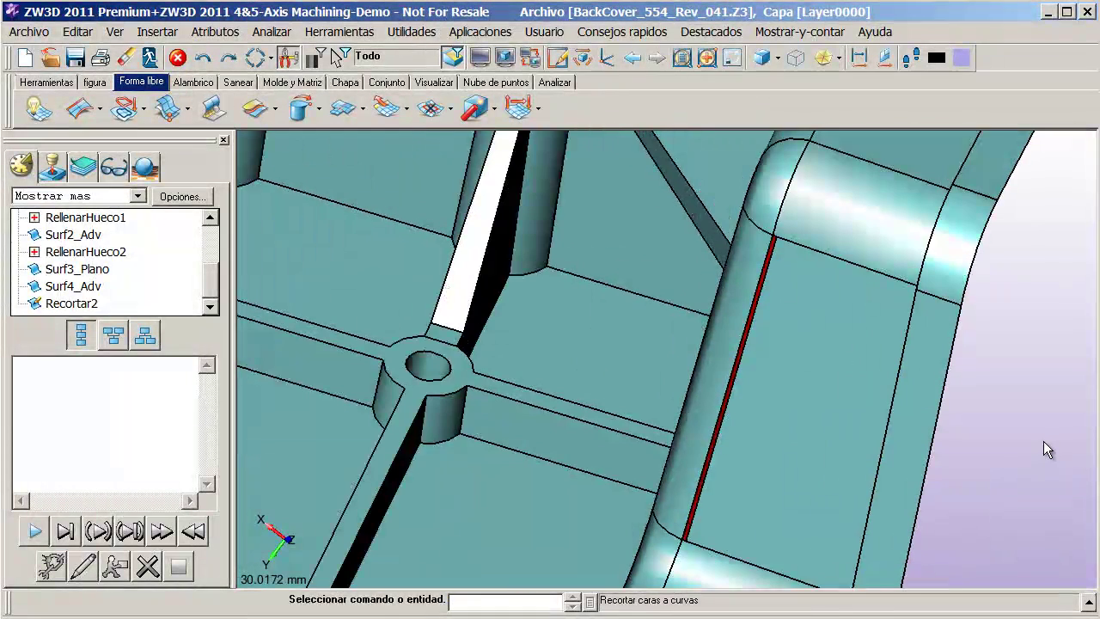
Step: Extend the flat side-wall face linearly by 5 mm from its edge beside the narrow red gap
click(378, 114)
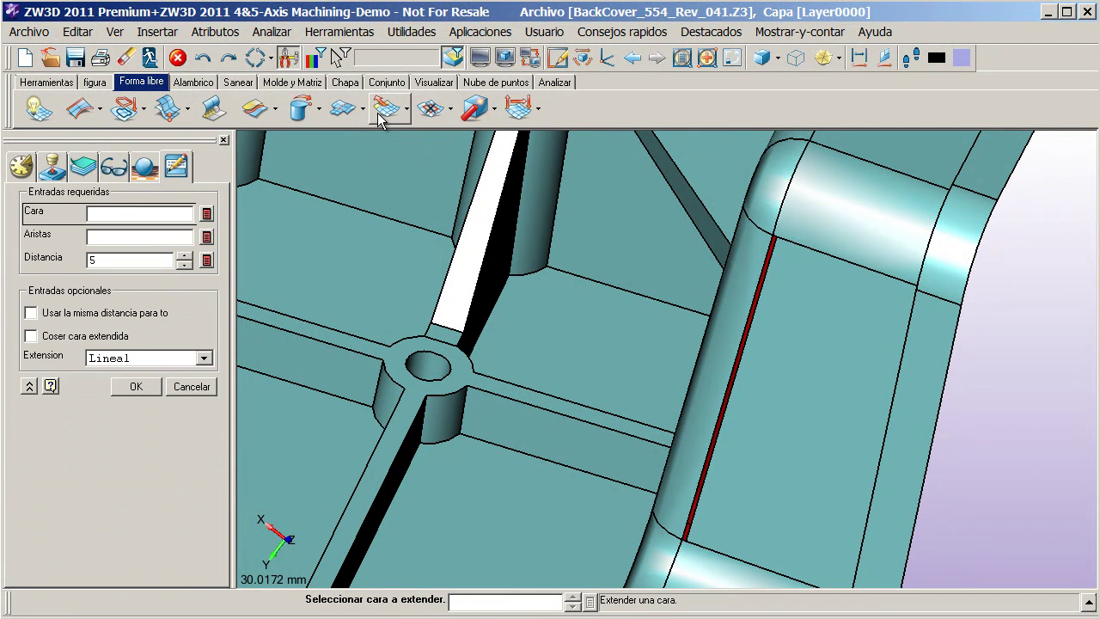
click(793, 350)
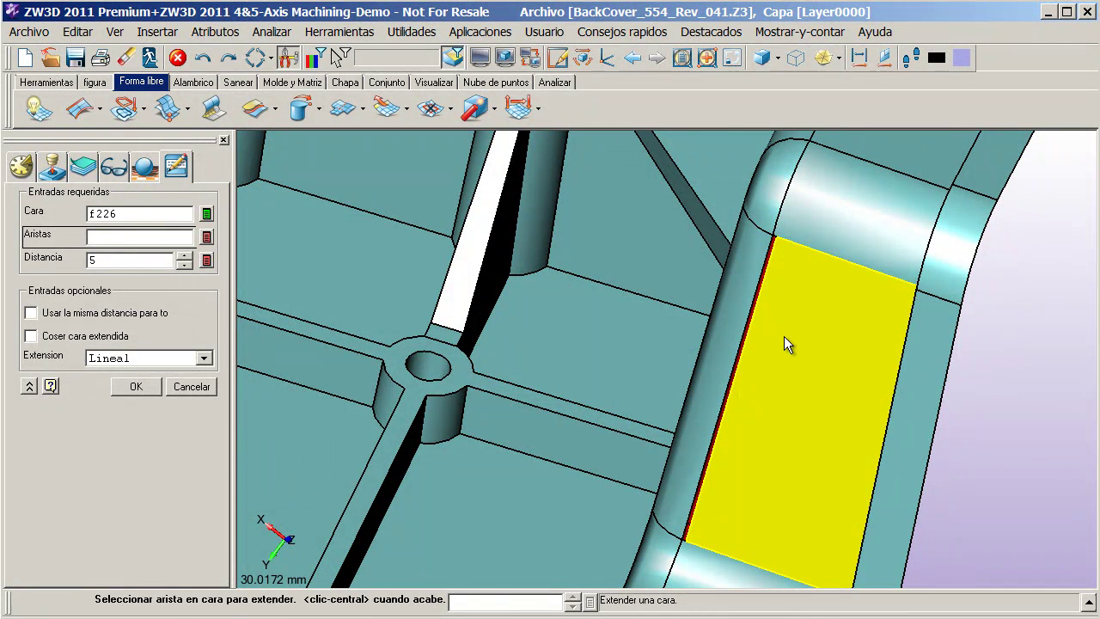
click(756, 314)
middle_click(756, 314)
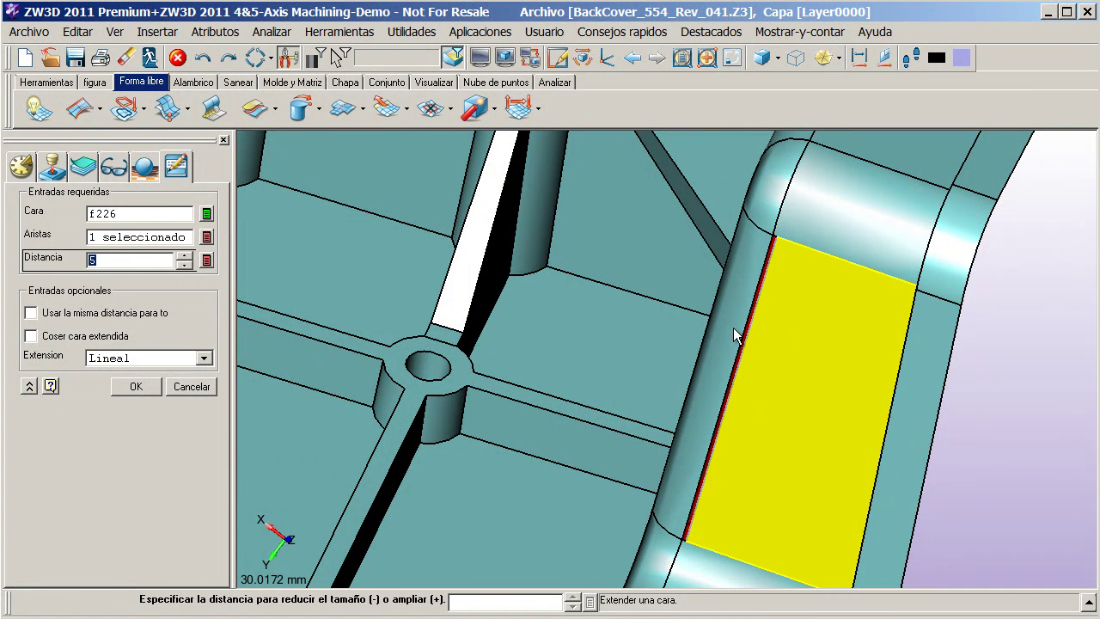
click(135, 388)
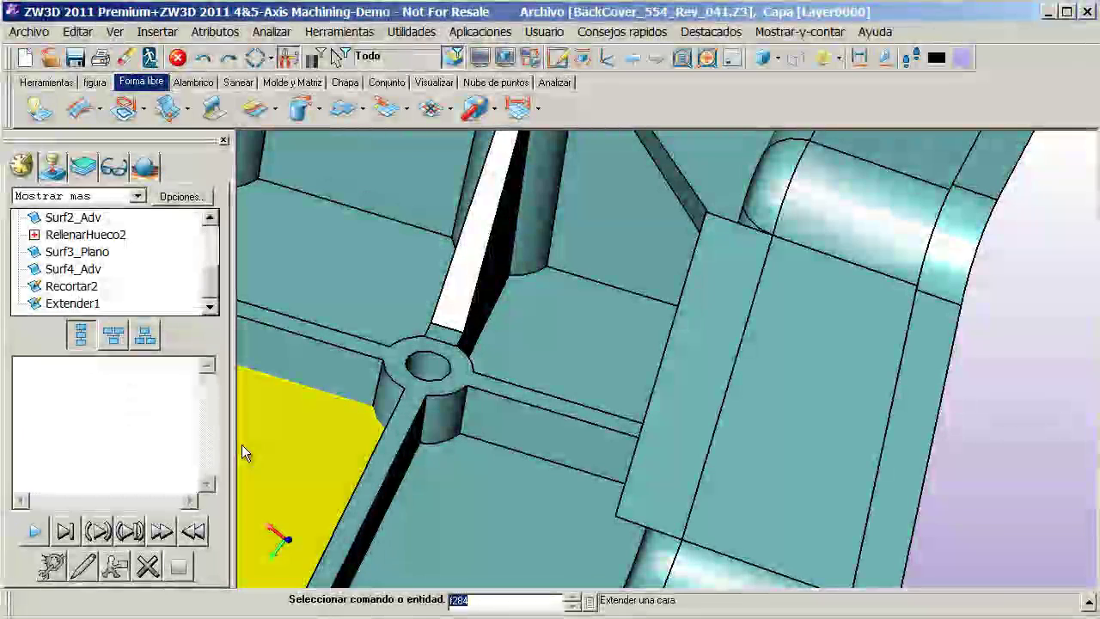
Step: Trim the extended side-wall face along the adjoining fillet edge, keeping the larger flat portion
click(266, 113)
click(790, 401)
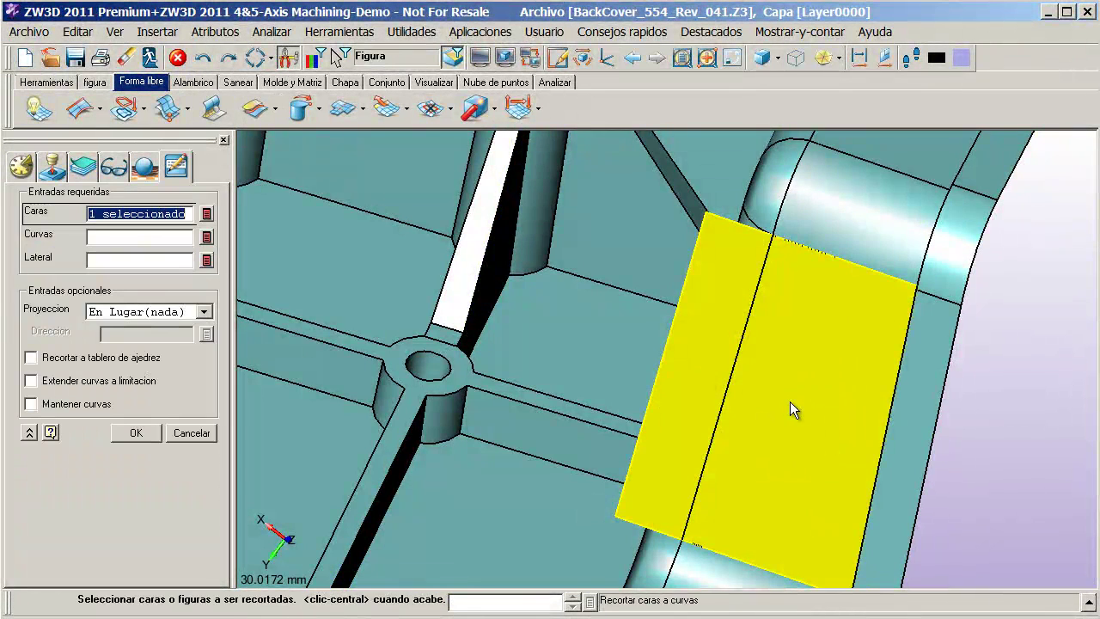
middle_click(790, 401)
click(738, 365)
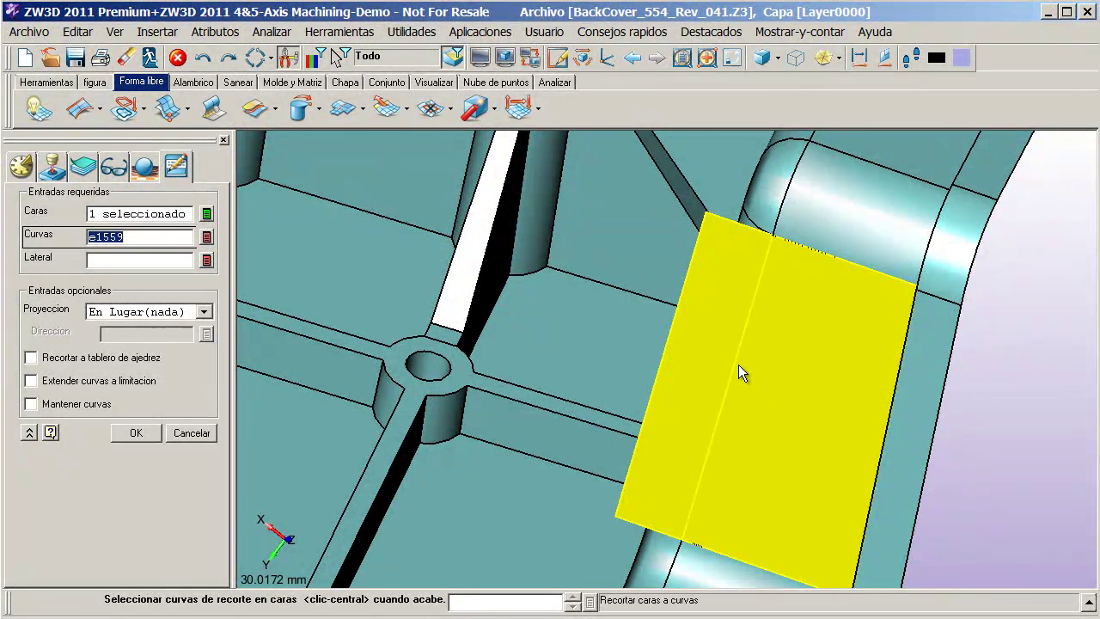
middle_click(739, 364)
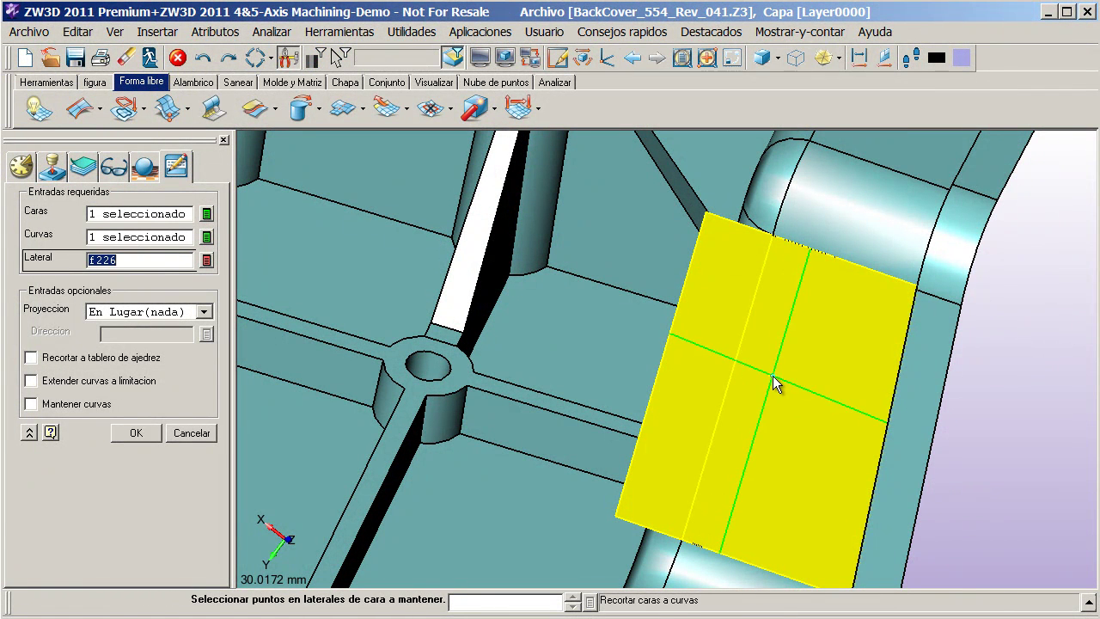
click(772, 376)
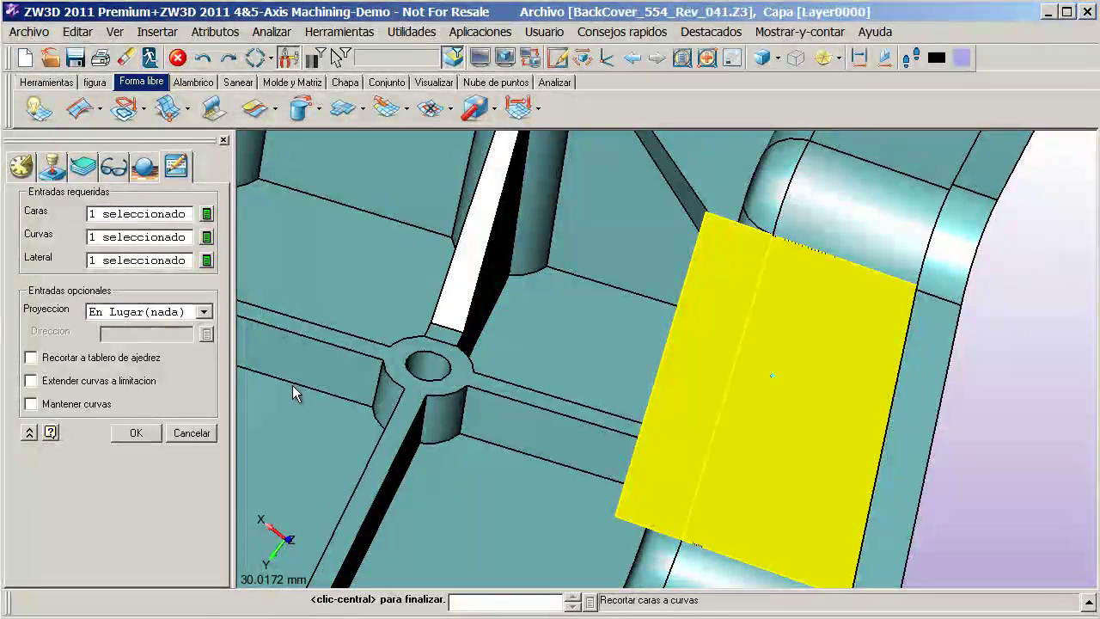
middle_click(292, 385)
Step: Set the selection filter to Figura, hide the main cover shape to inspect the unconnected pieces, and undo the hiding
scroll(796, 337, down, 8)
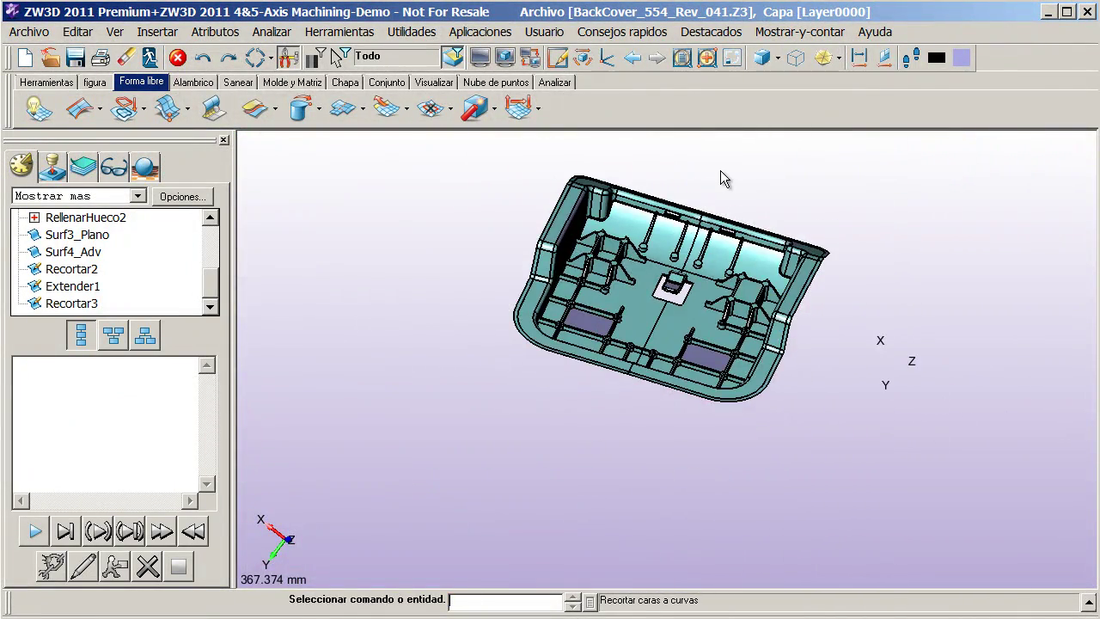
scroll(720, 177, up, 3)
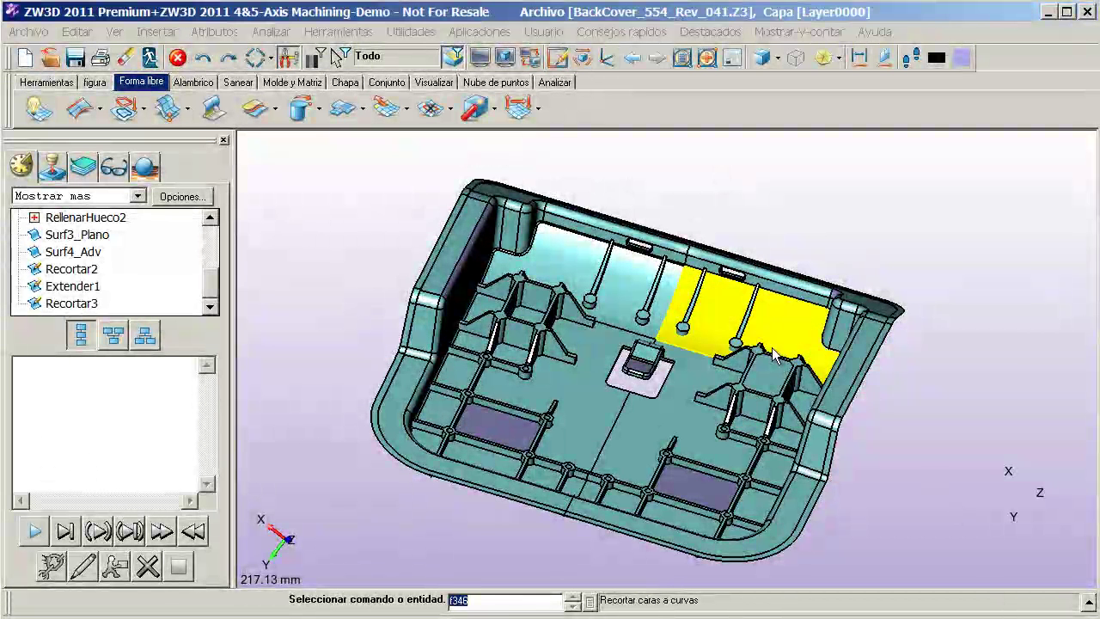
middle_drag(774, 375, 393, 467)
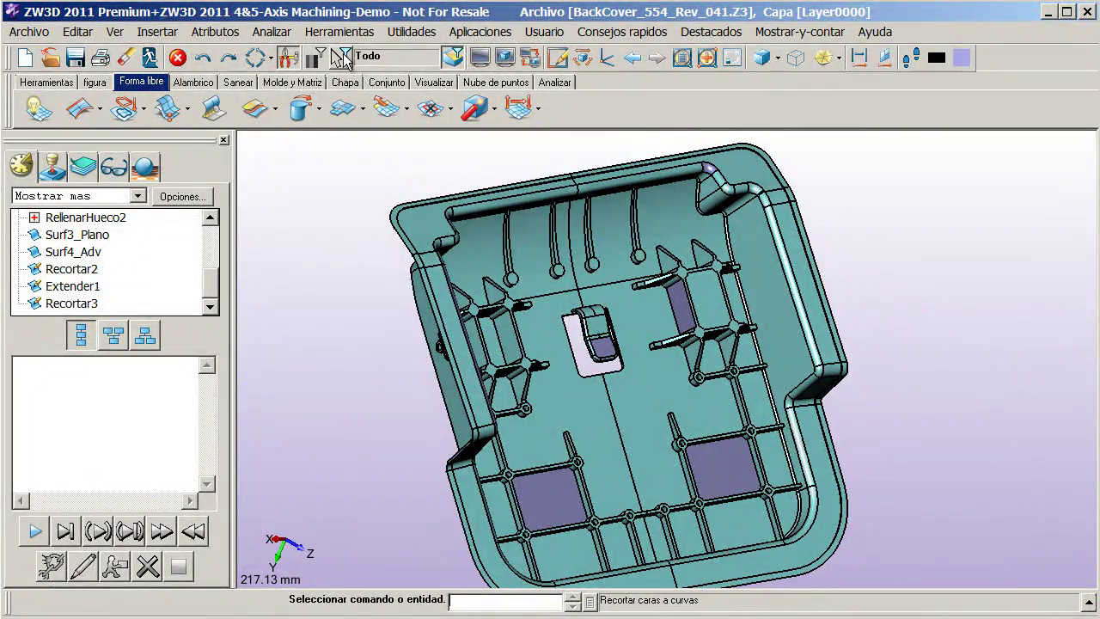
click(342, 57)
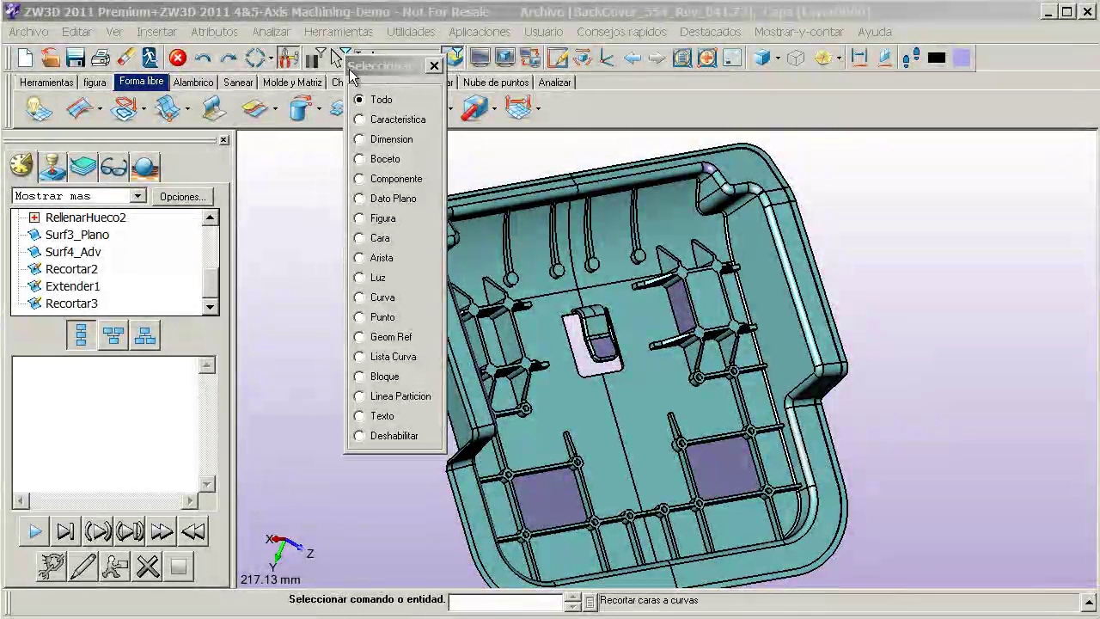
click(376, 219)
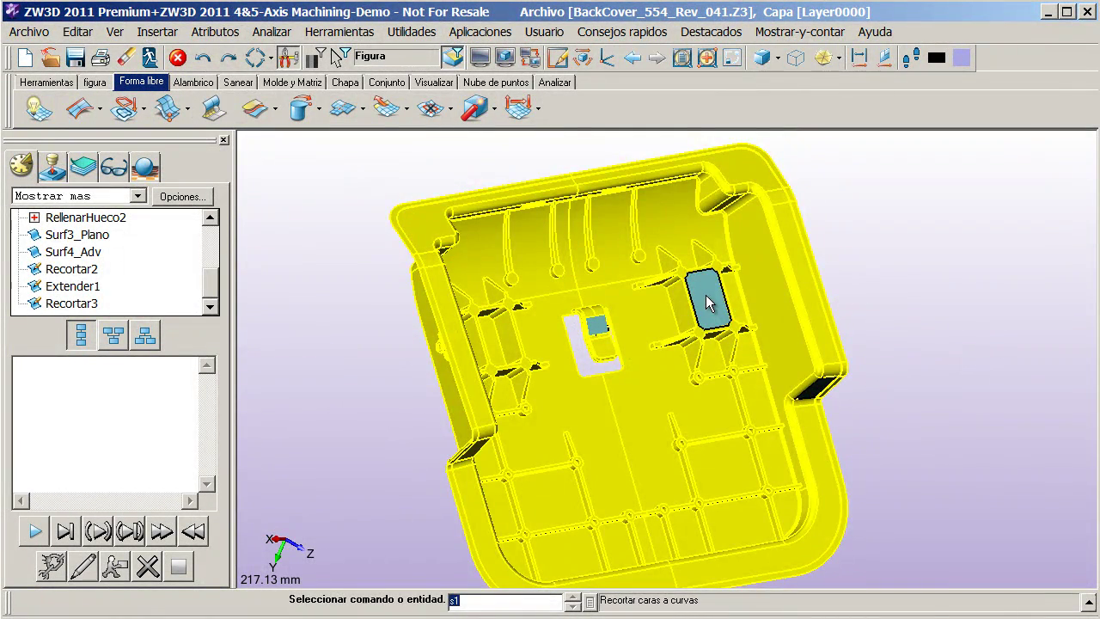
right_drag(974, 379, 943, 347)
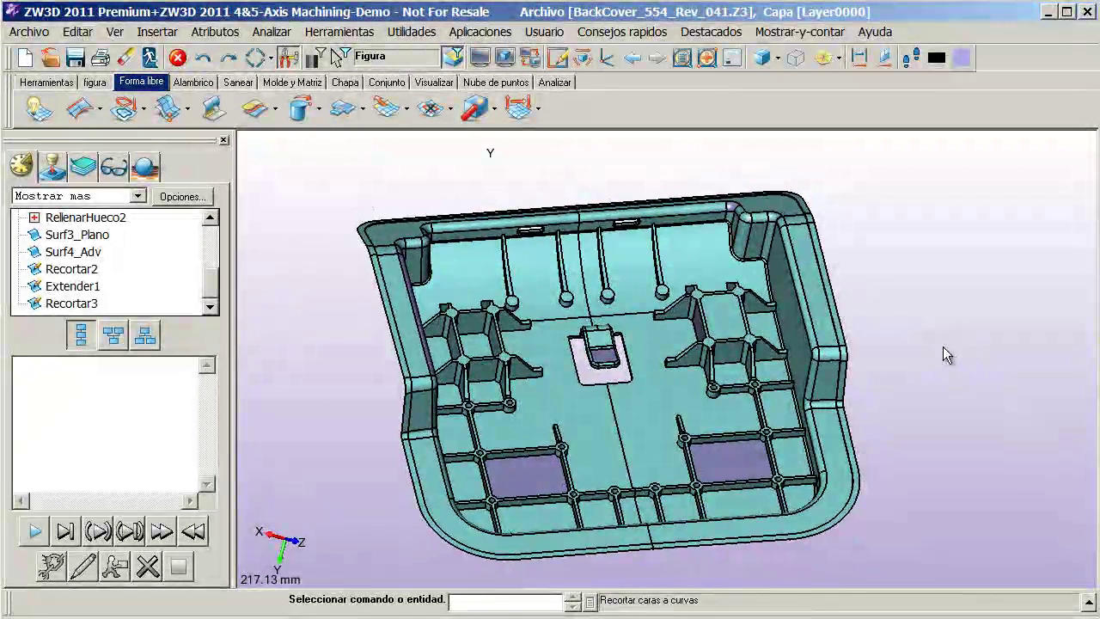
click(817, 284)
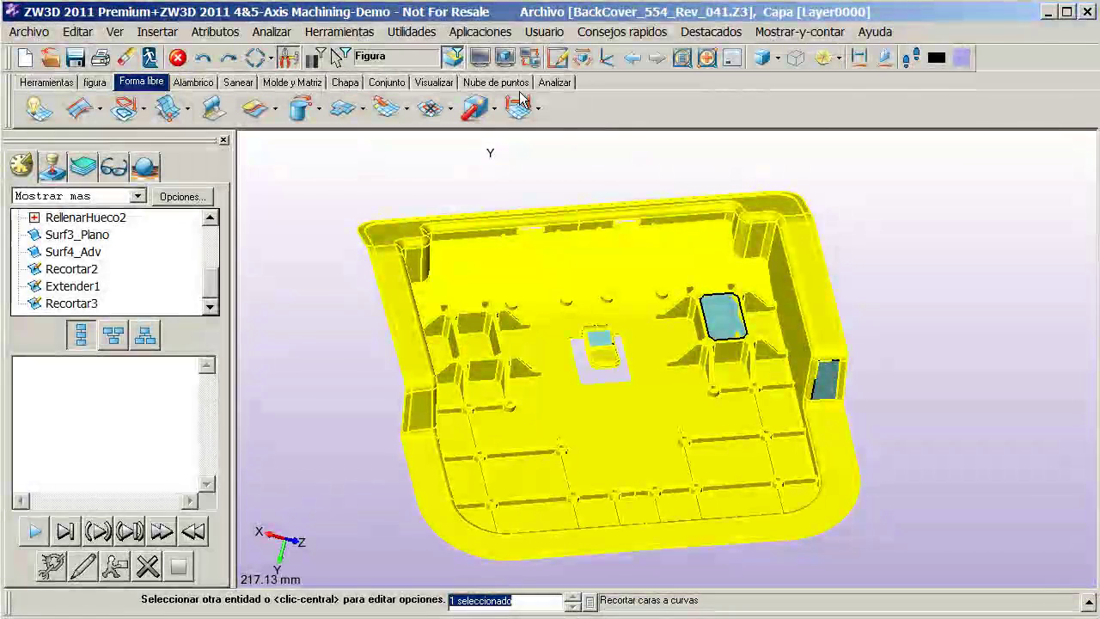
click(479, 59)
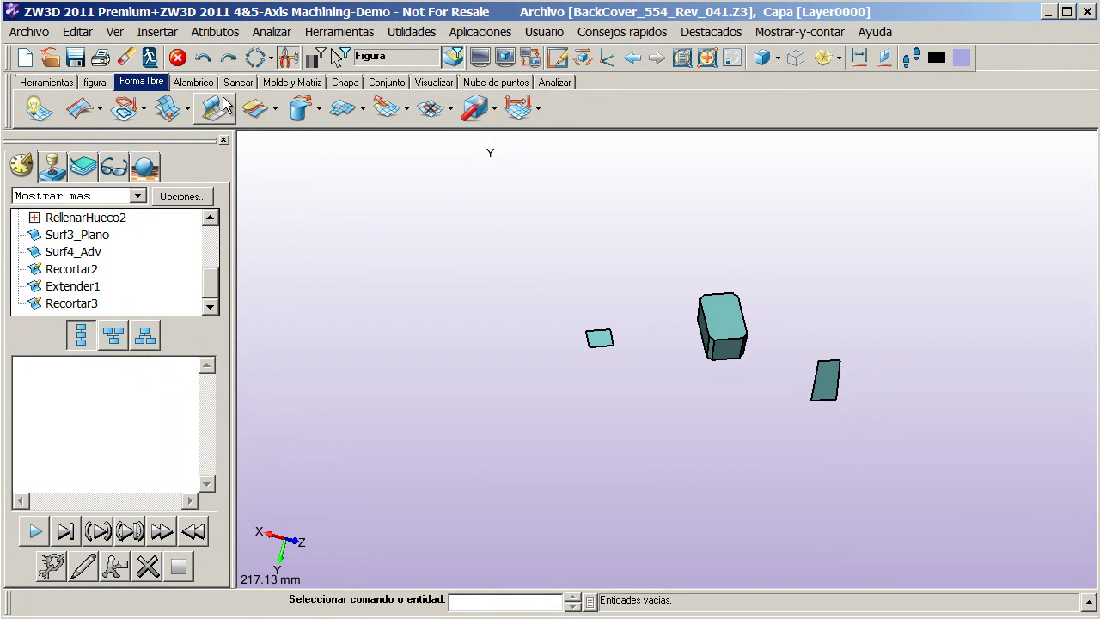
click(203, 59)
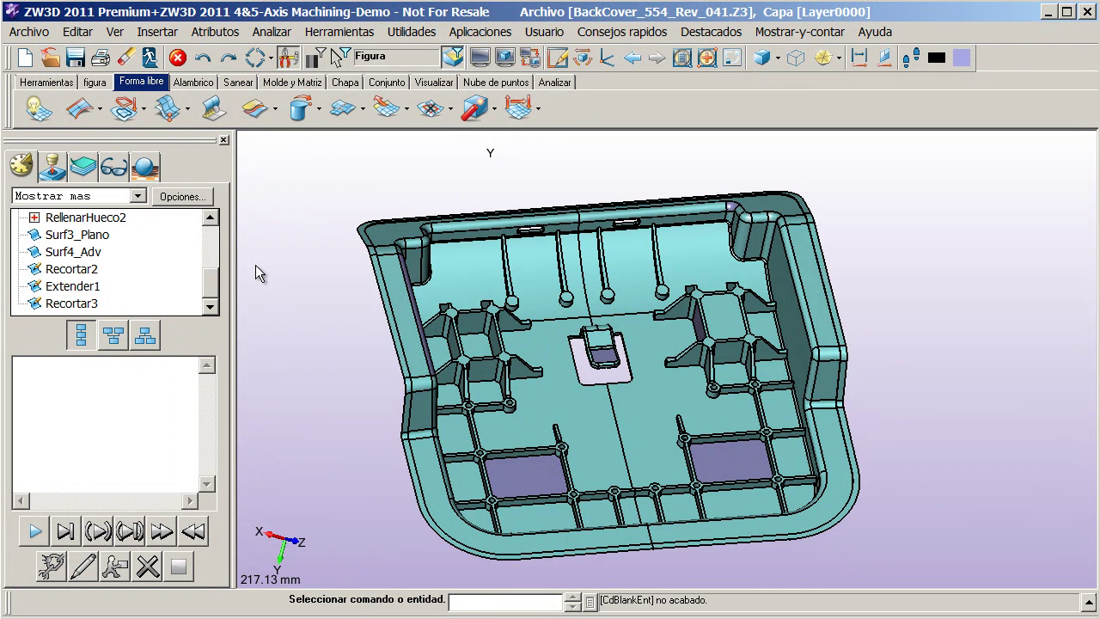
Step: Combine the shapes with the Remove option, using the main cover as base and the separate shape at the rib pocket as operator
click(93, 82)
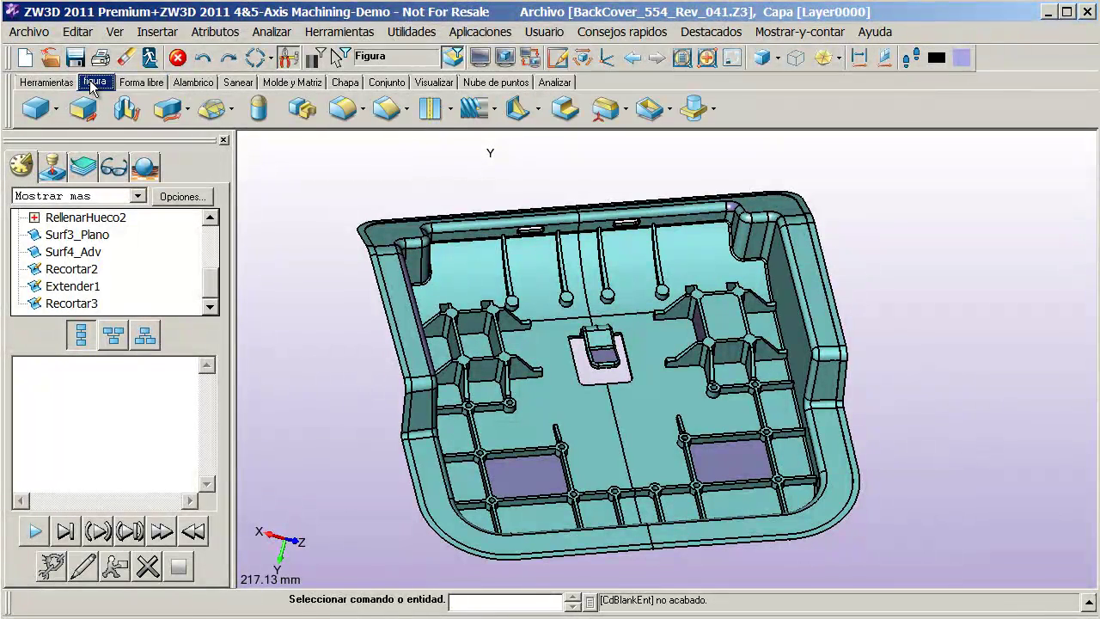
click(695, 110)
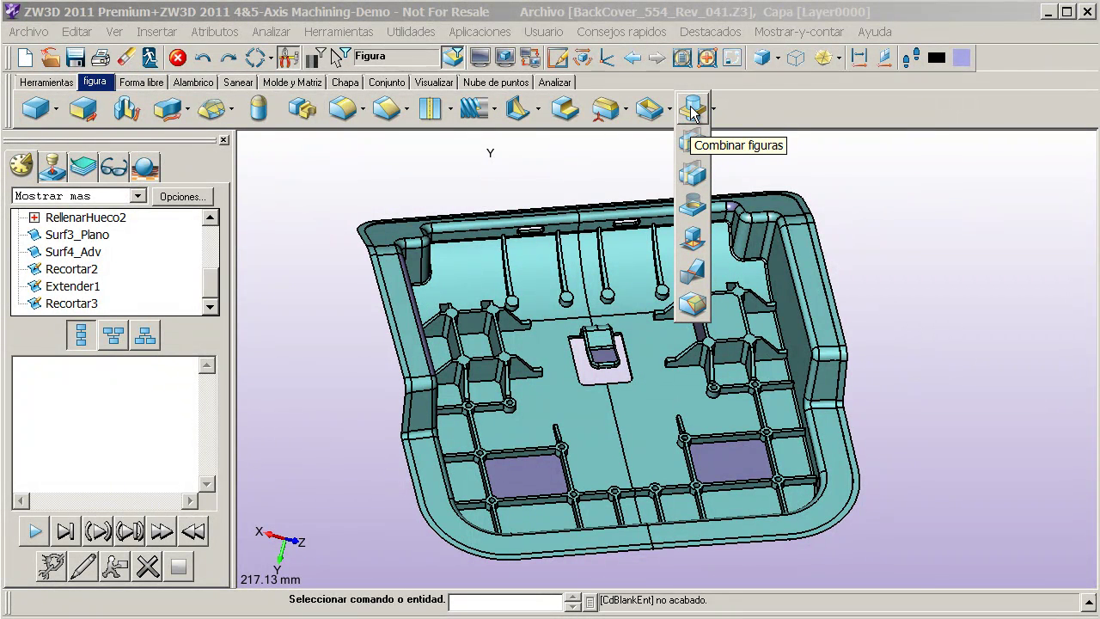
click(692, 110)
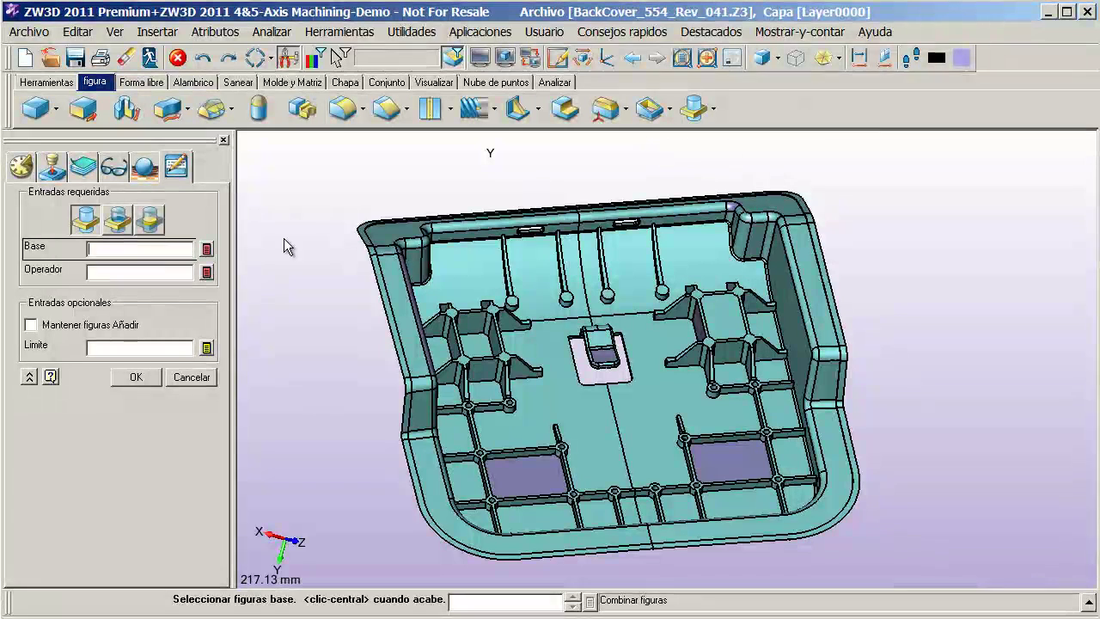
click(116, 222)
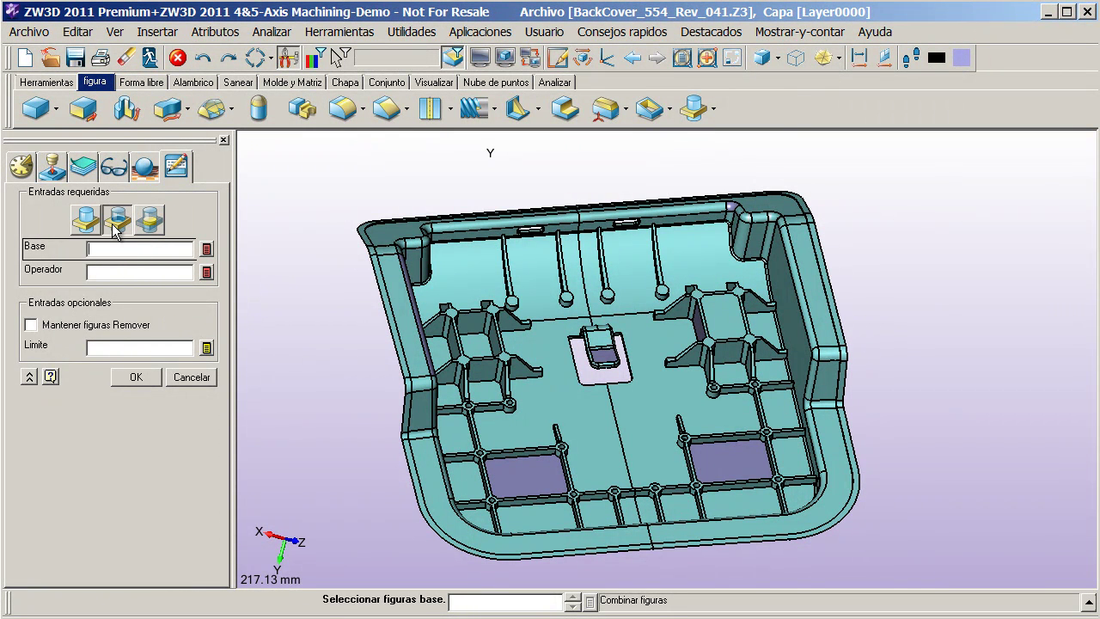
click(414, 353)
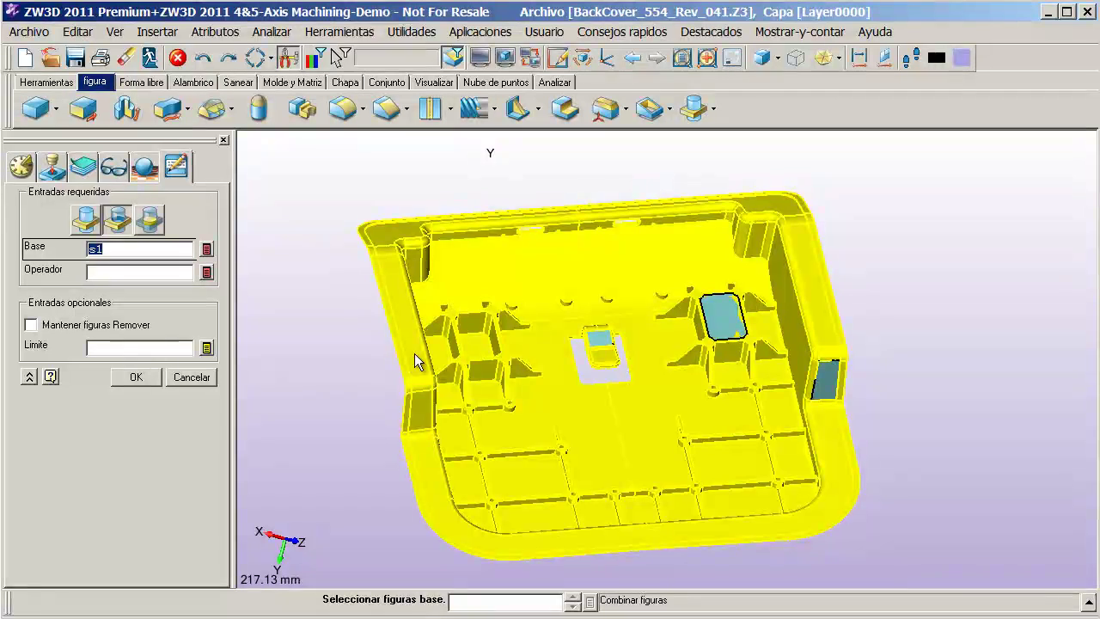
middle_click(291, 356)
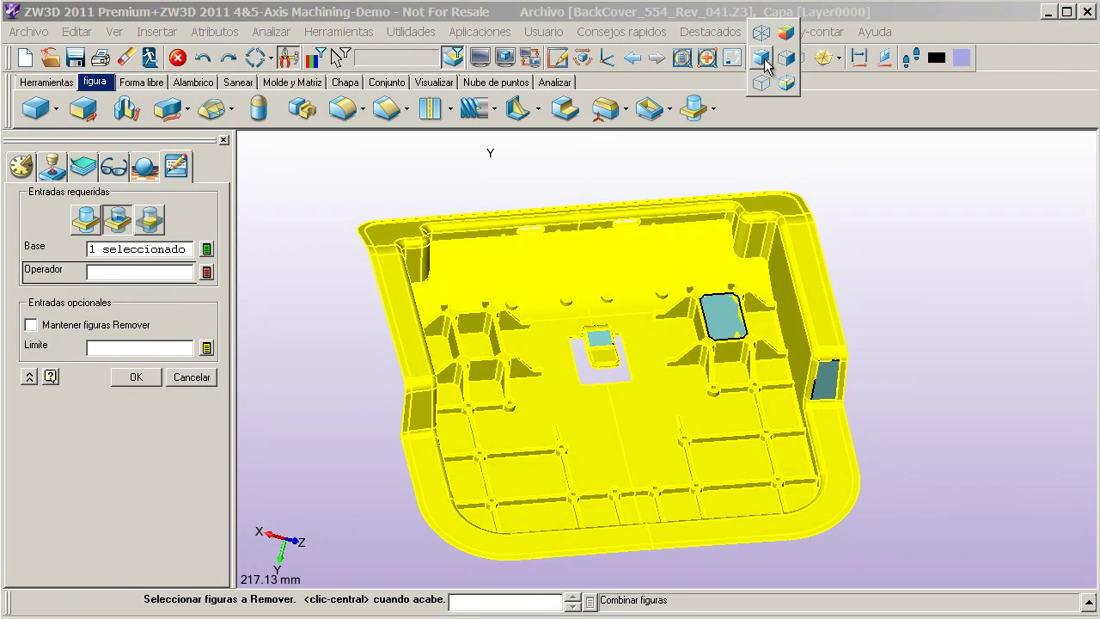
click(762, 57)
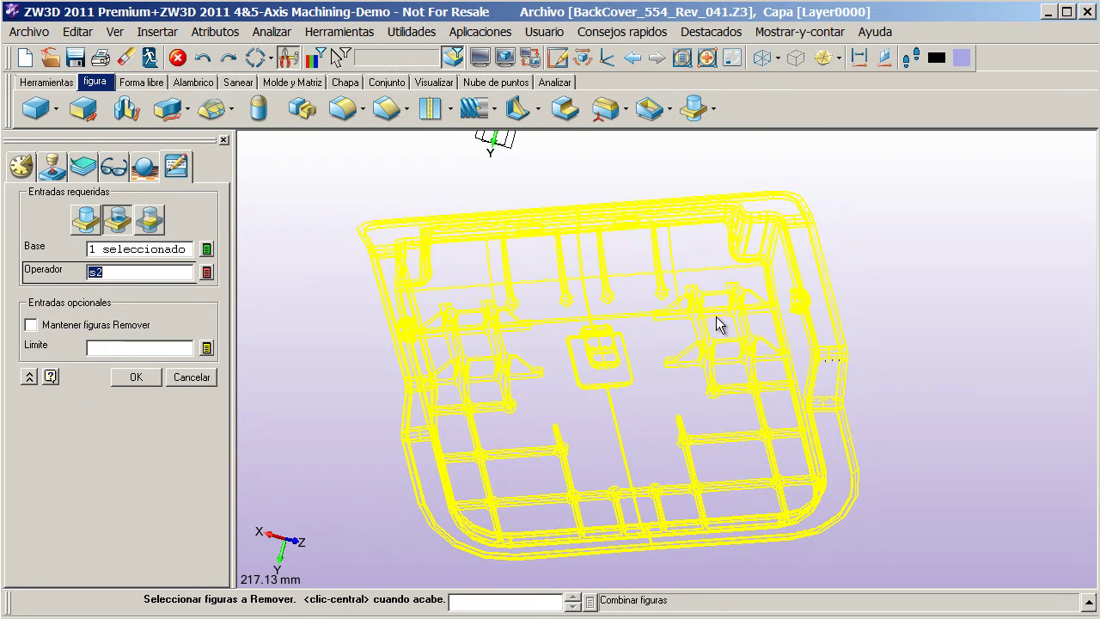
click(721, 322)
click(762, 56)
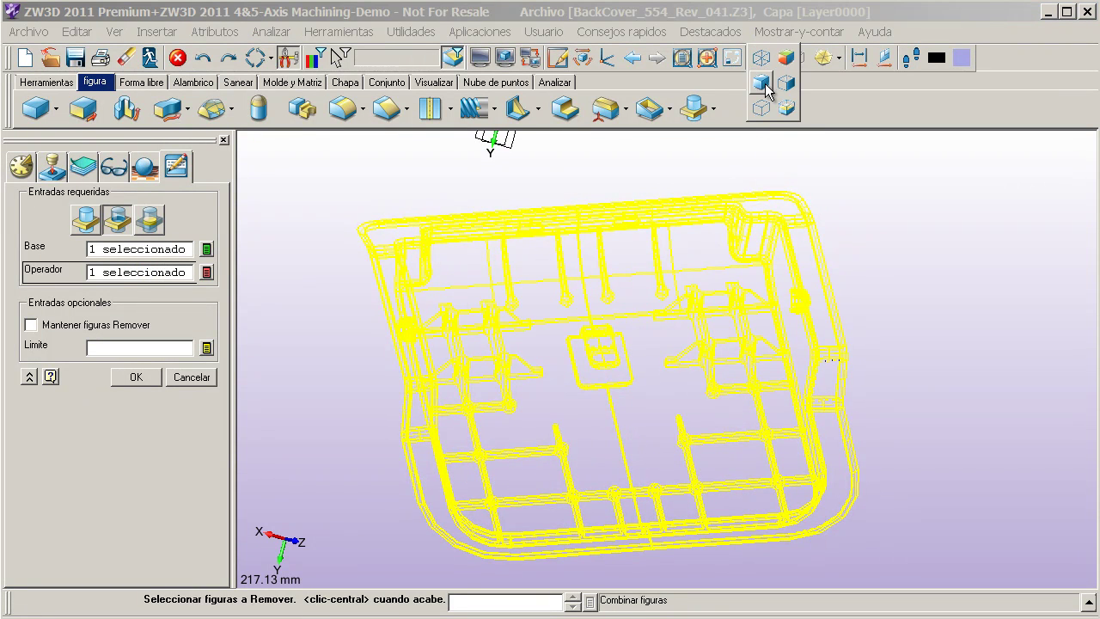
click(761, 89)
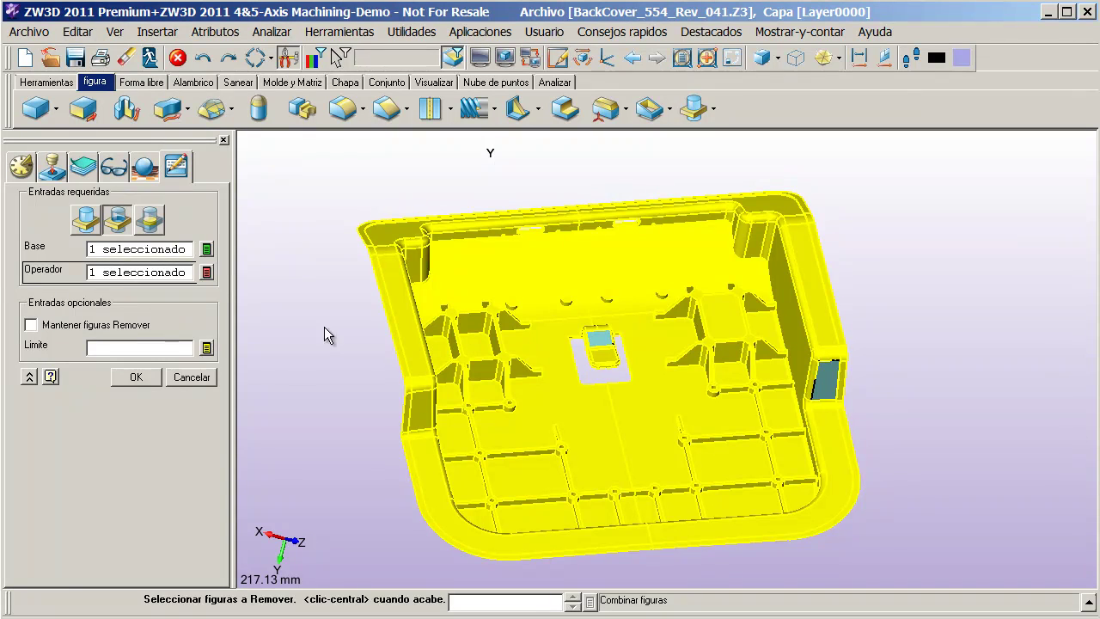
click(136, 377)
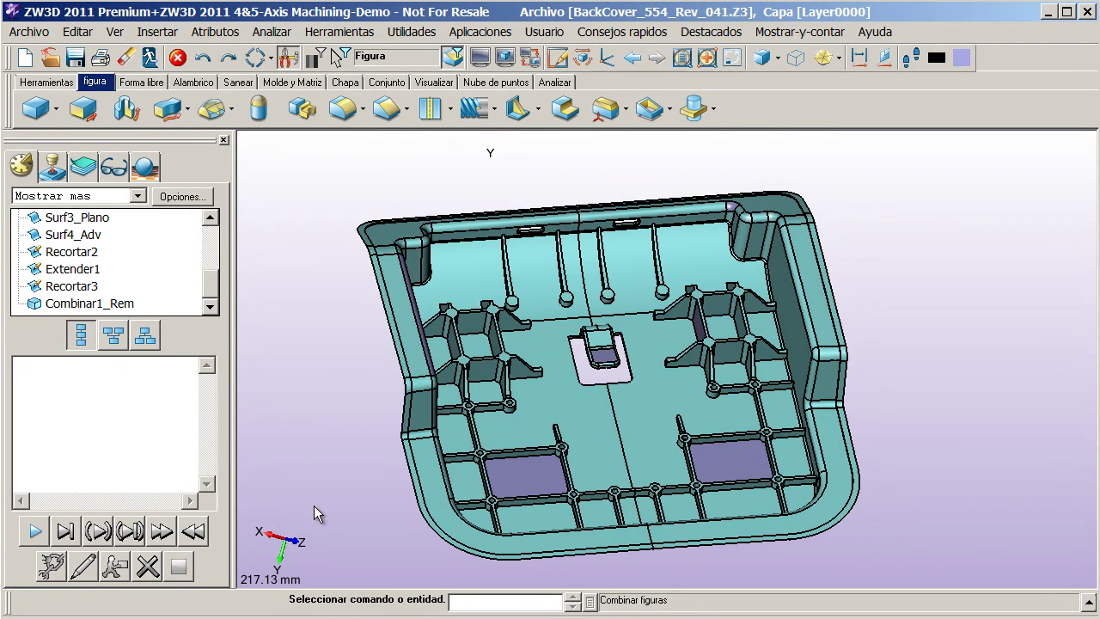
Step: Sew all the faces of the cover together with a tolerance of 0.01
mouse_move(313, 509)
middle_down()
mouse_move(312, 521)
mouse_move(271, 526)
mouse_move(326, 519)
middle_up()
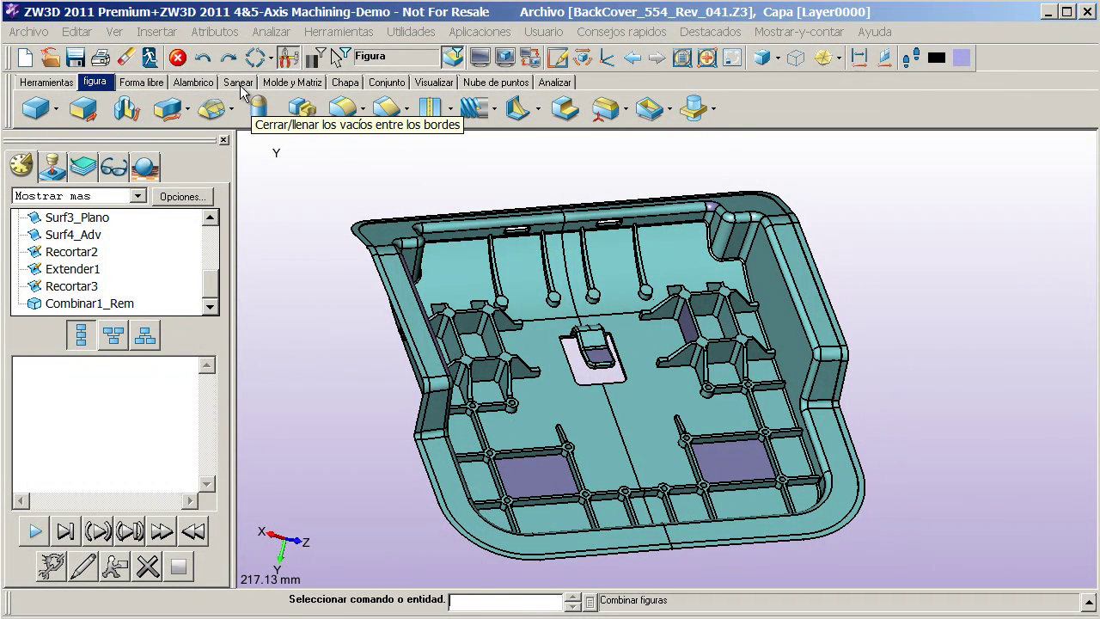
click(142, 81)
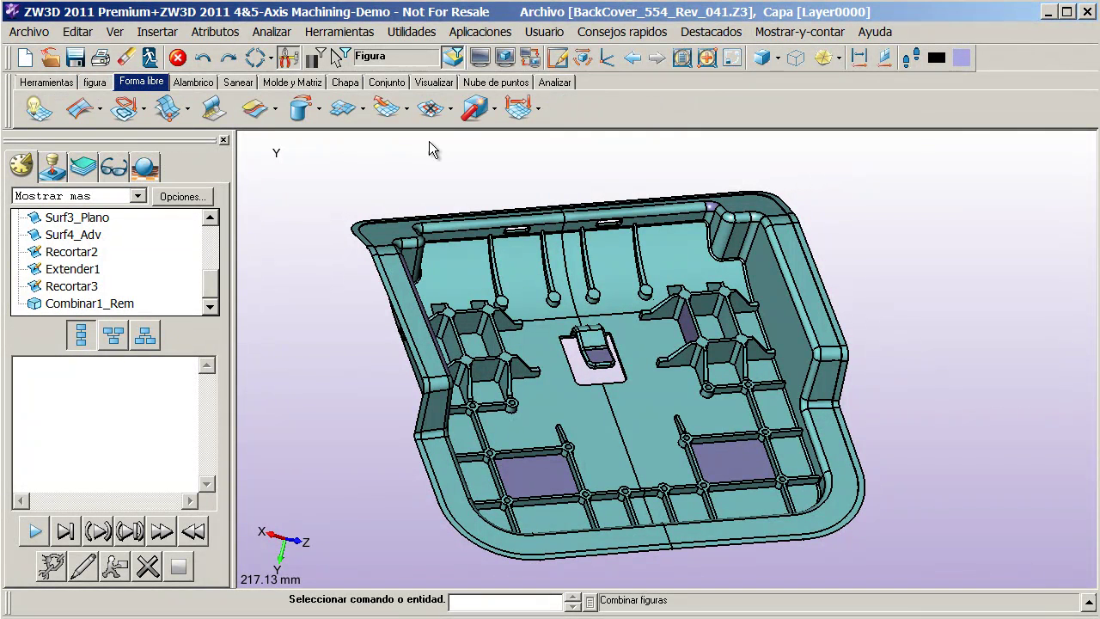
click(479, 107)
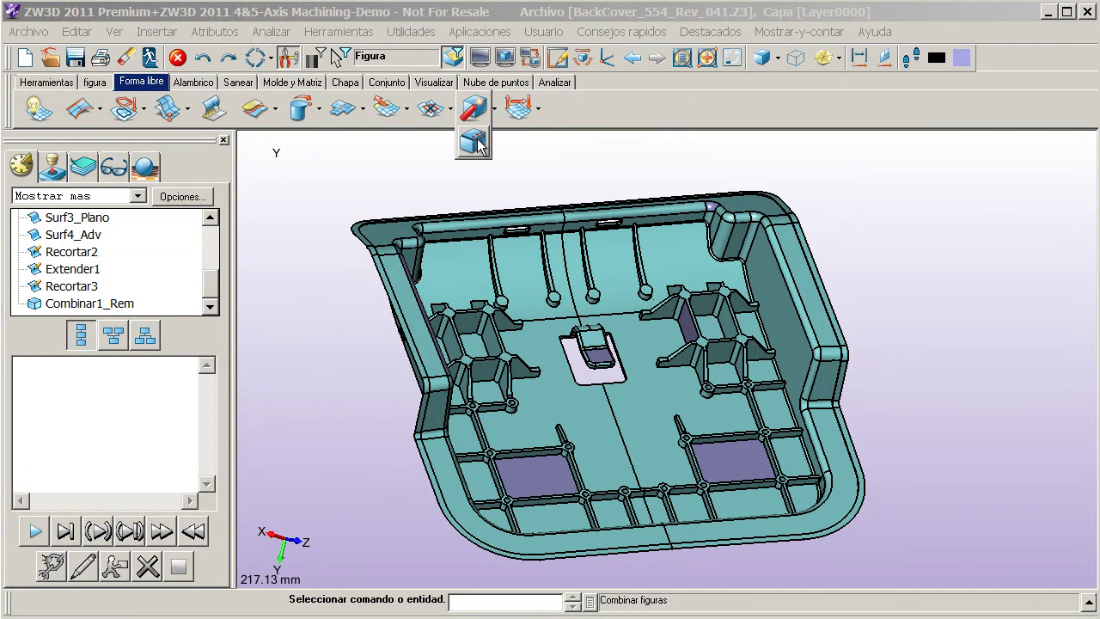
click(476, 140)
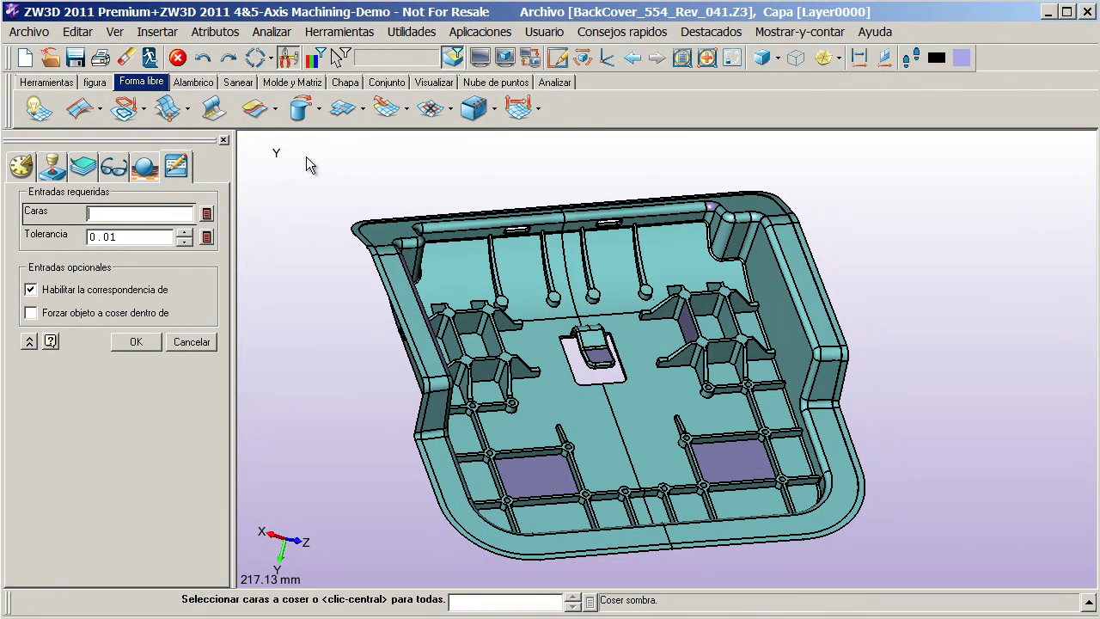
drag(306, 156, 907, 568)
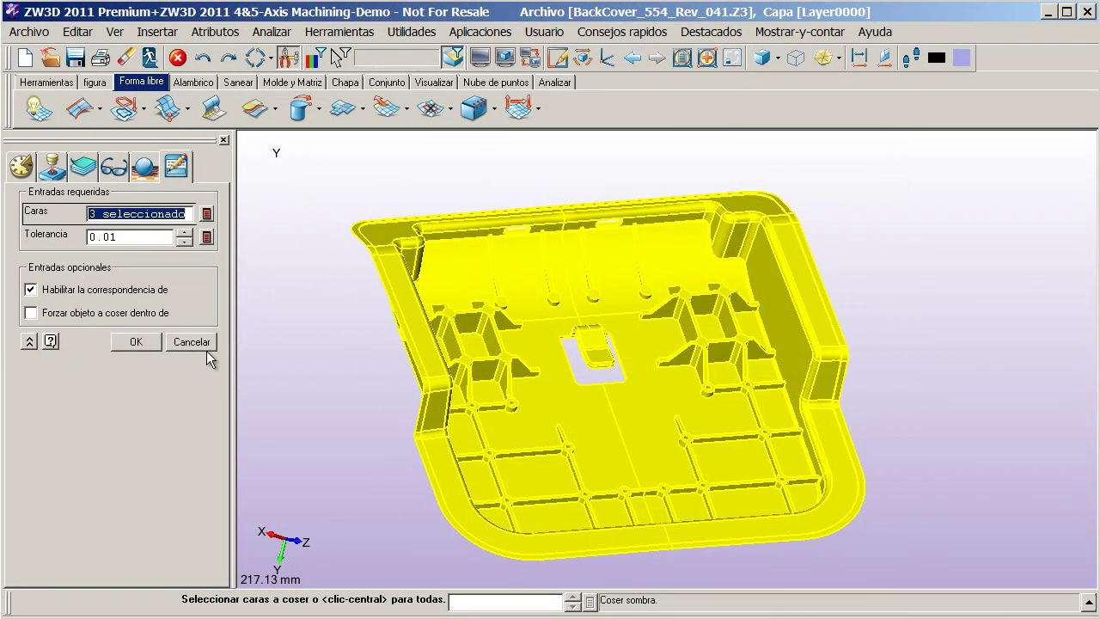
click(138, 343)
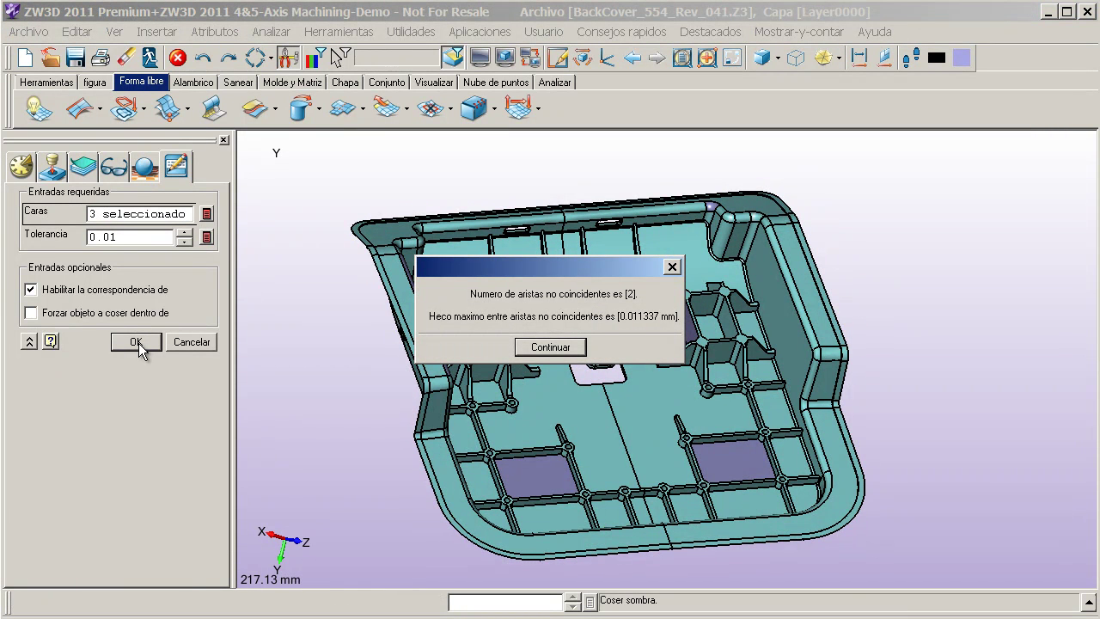
click(551, 347)
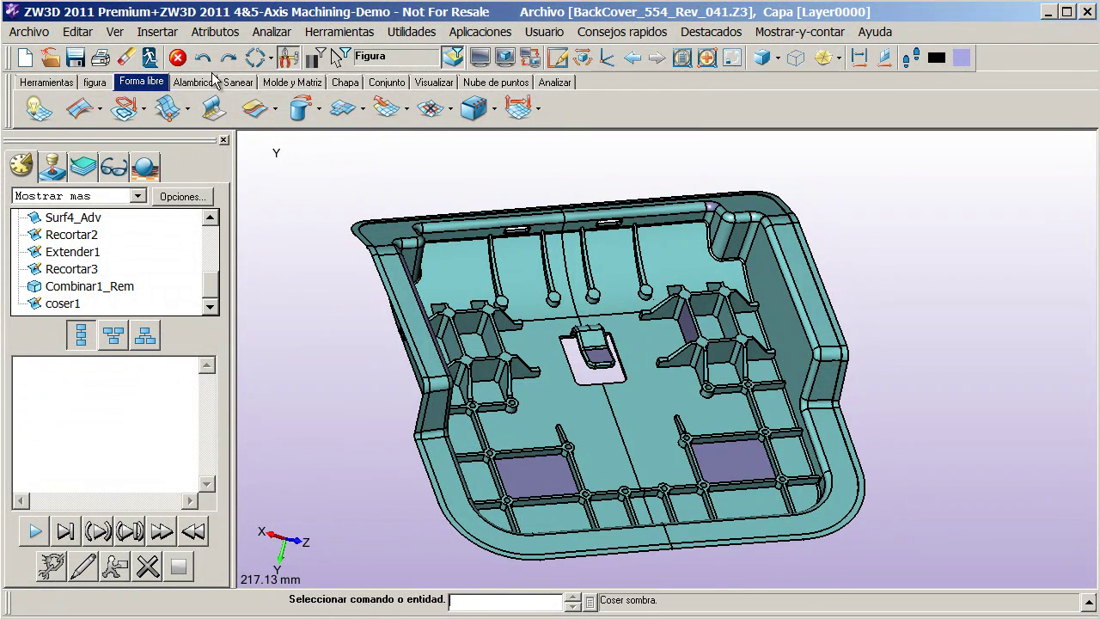
Step: Show the cover's open edges and step through them to locate the remaining gap
click(237, 82)
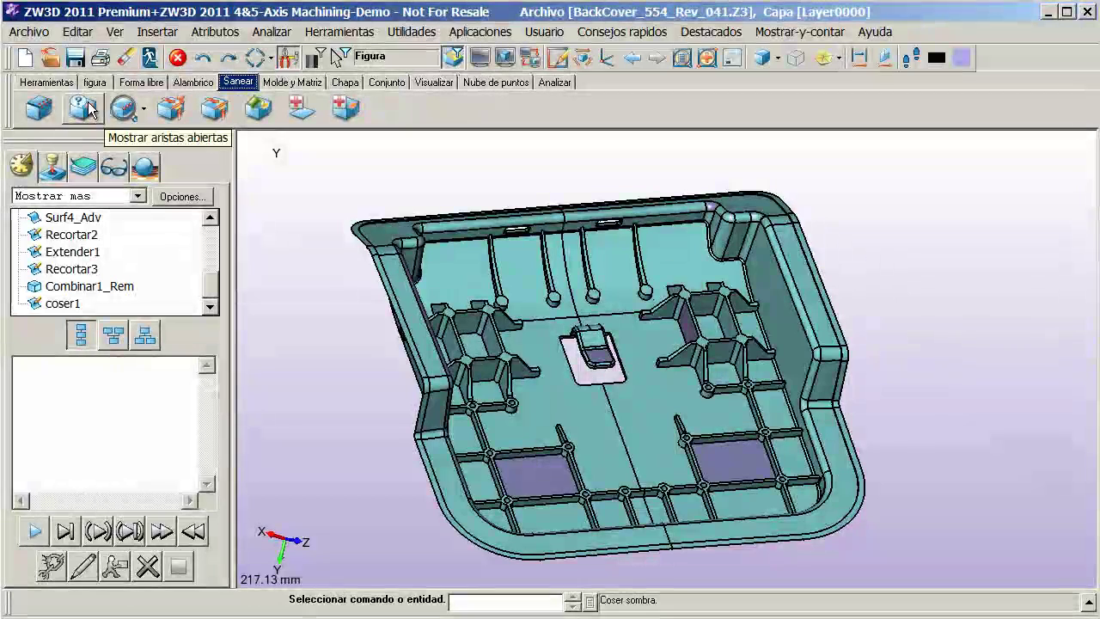
click(86, 108)
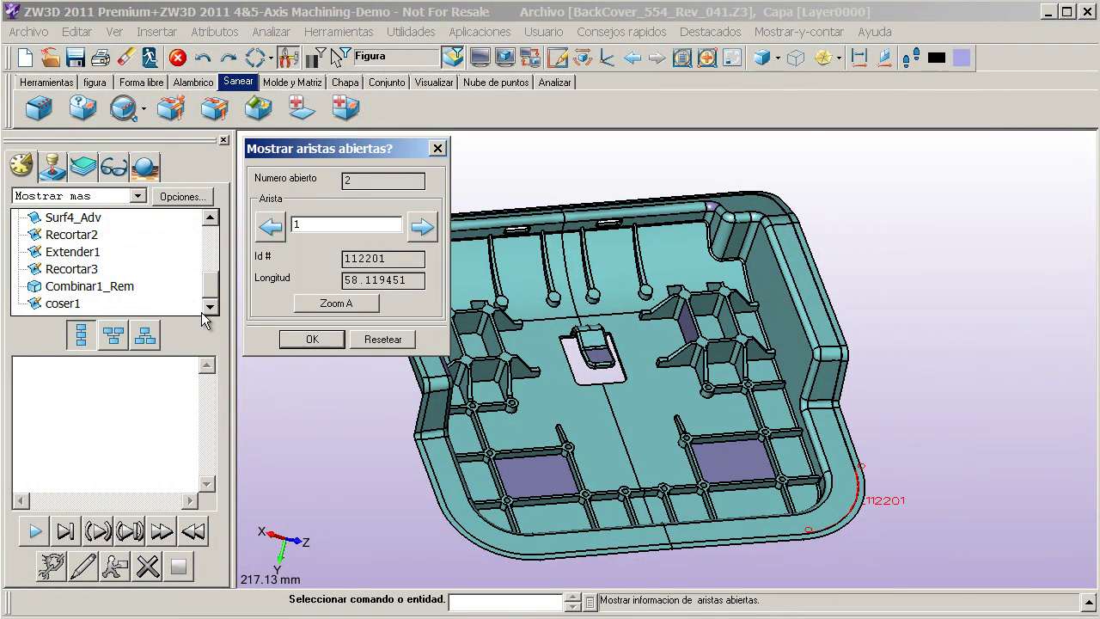
drag(338, 155, 185, 106)
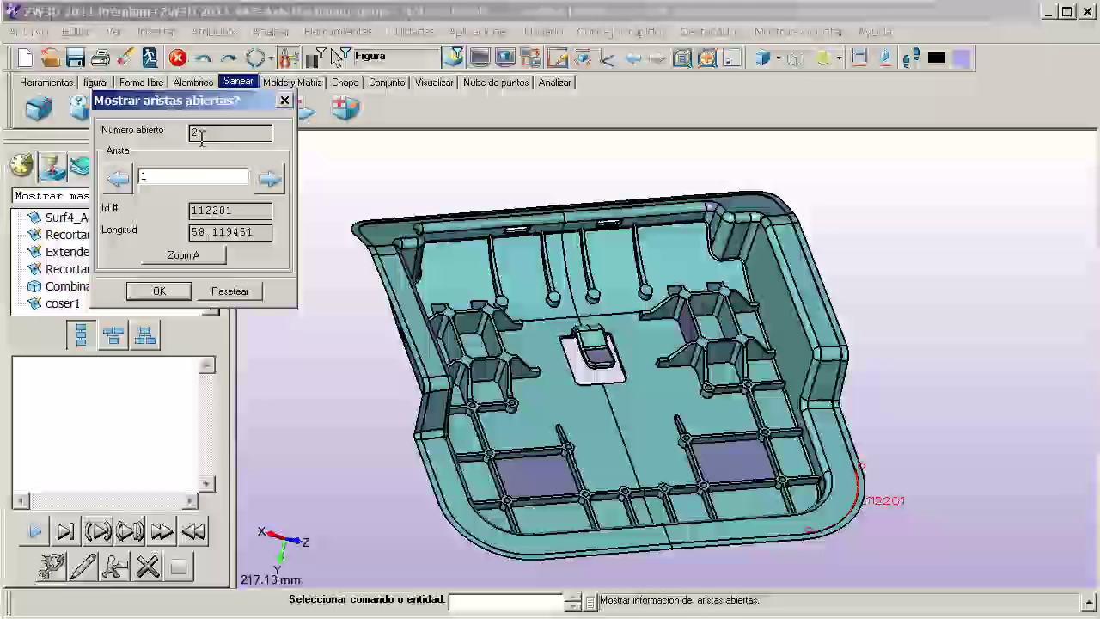
click(270, 179)
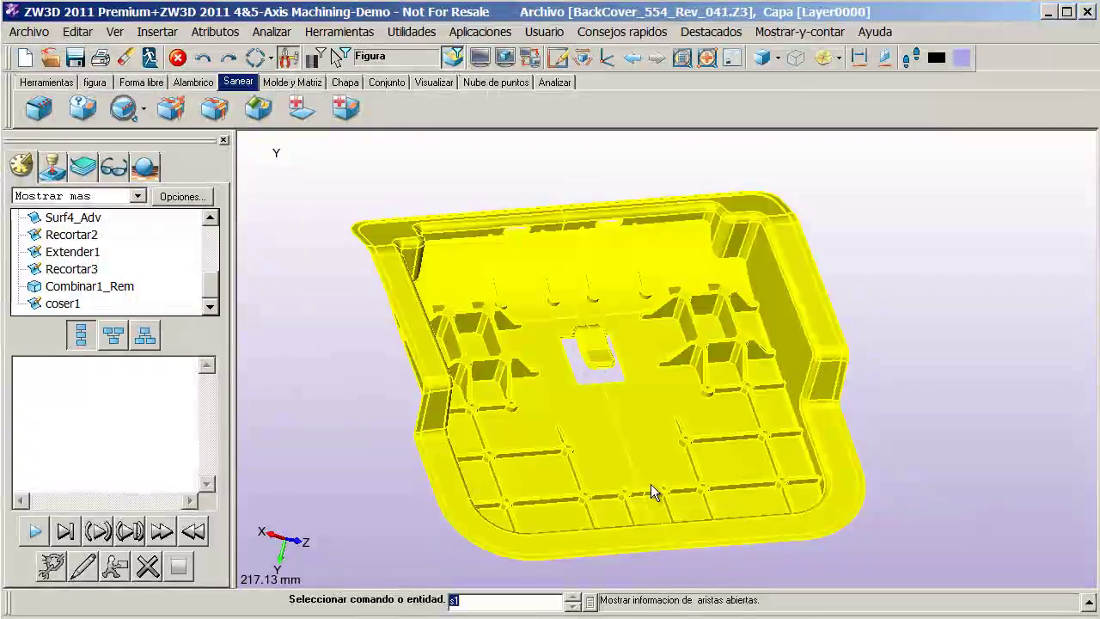
Step: Close the gap between the two open edges along the rim's rounded corner by extending the faces, with a tolerance of 0.01
scroll(653, 481, down, 2)
middle_drag(313, 400, 395, 474)
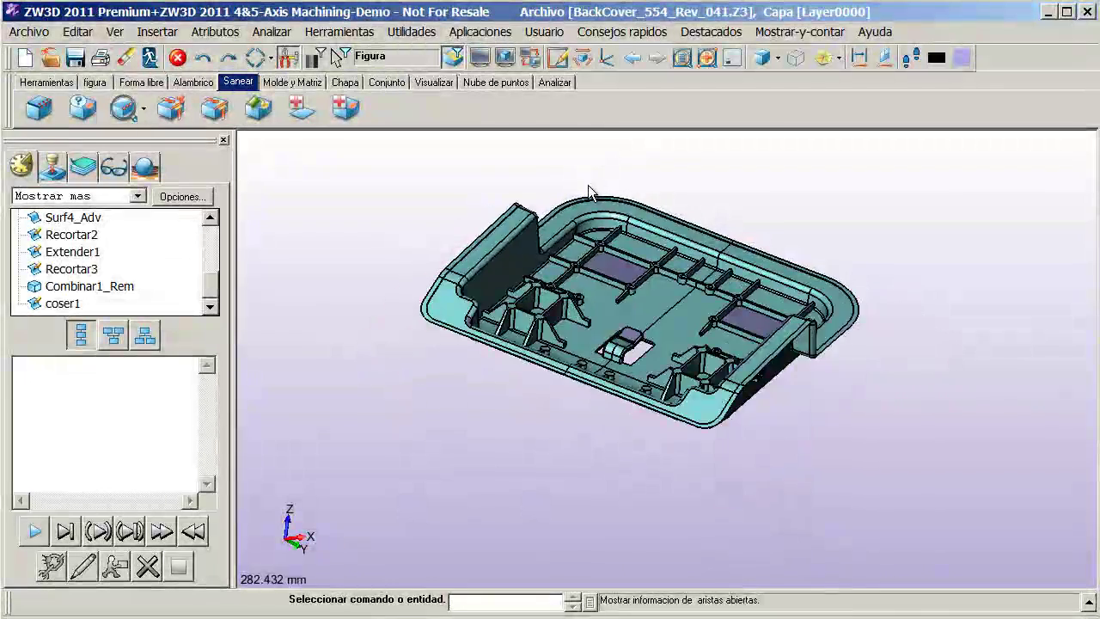
scroll(588, 189, up, 6)
scroll(591, 274, up, 3)
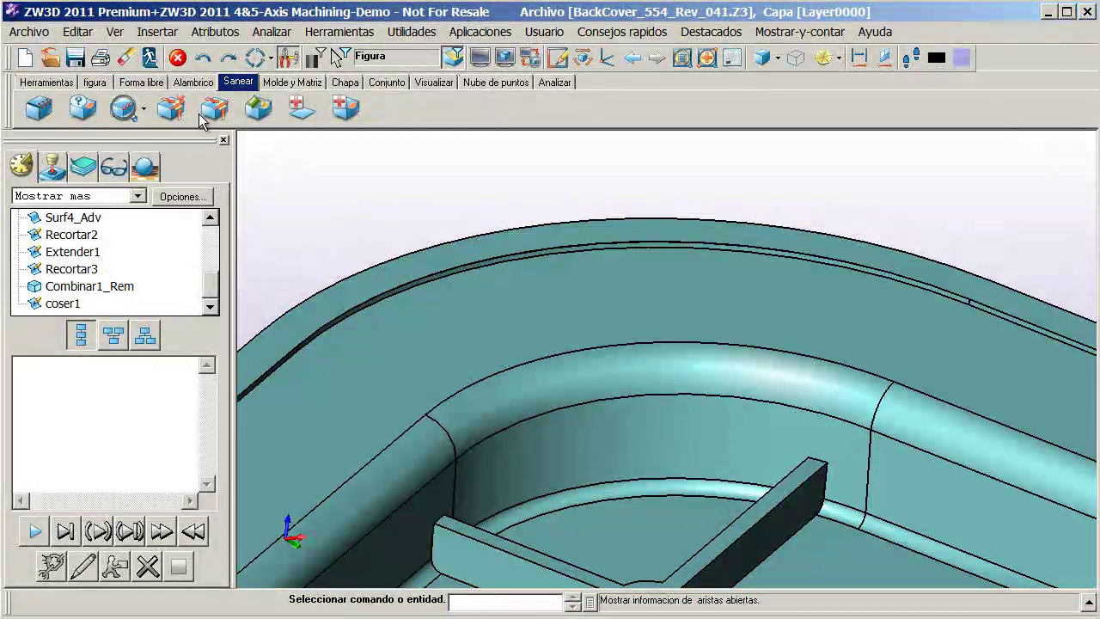
click(171, 108)
scroll(531, 250, up, 6)
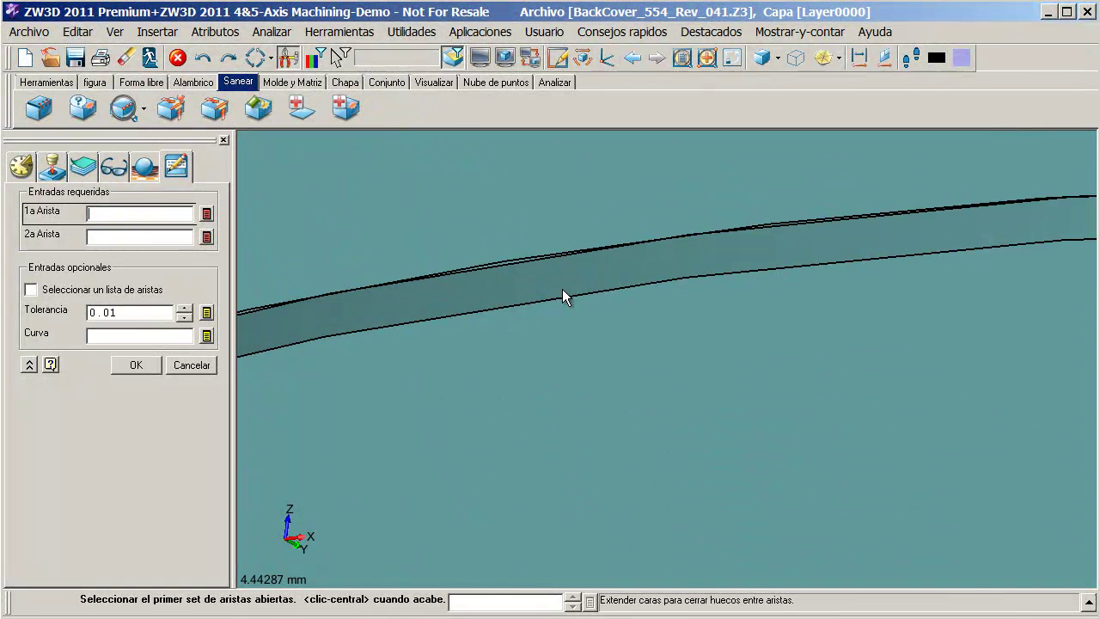
click(535, 262)
middle_click(534, 259)
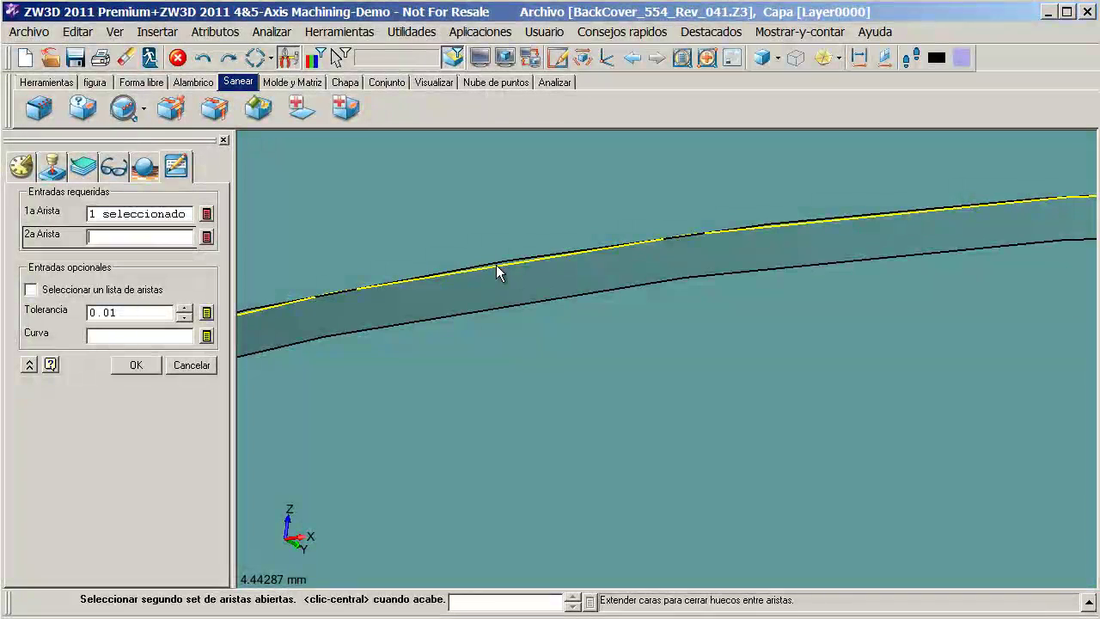
scroll(513, 245, up, 4)
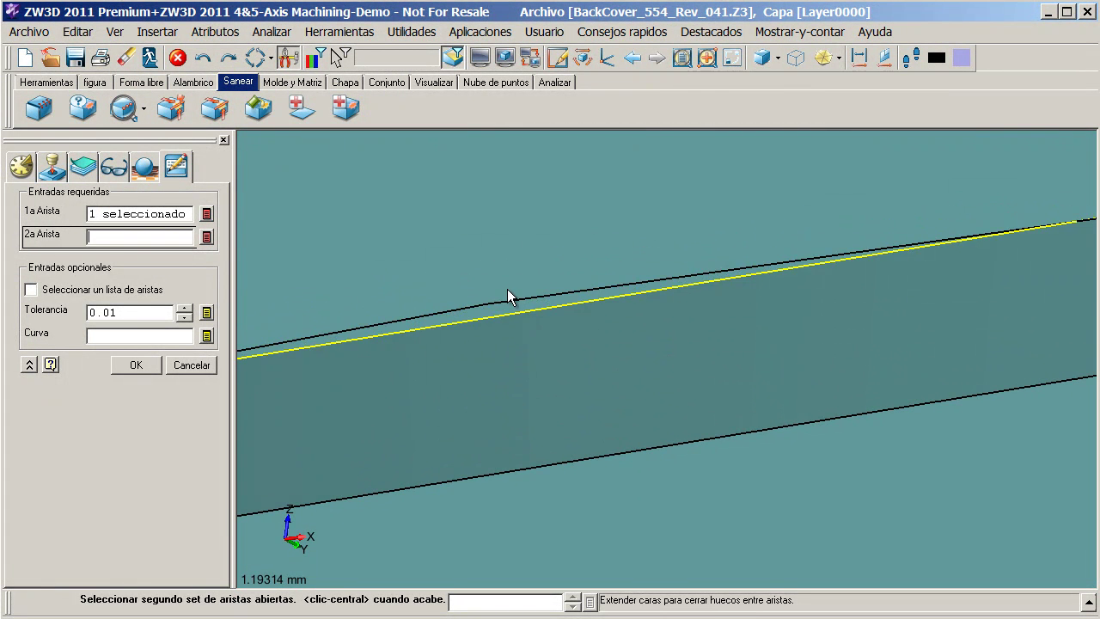
click(508, 292)
scroll(612, 361, down, 4)
scroll(602, 308, down, 6)
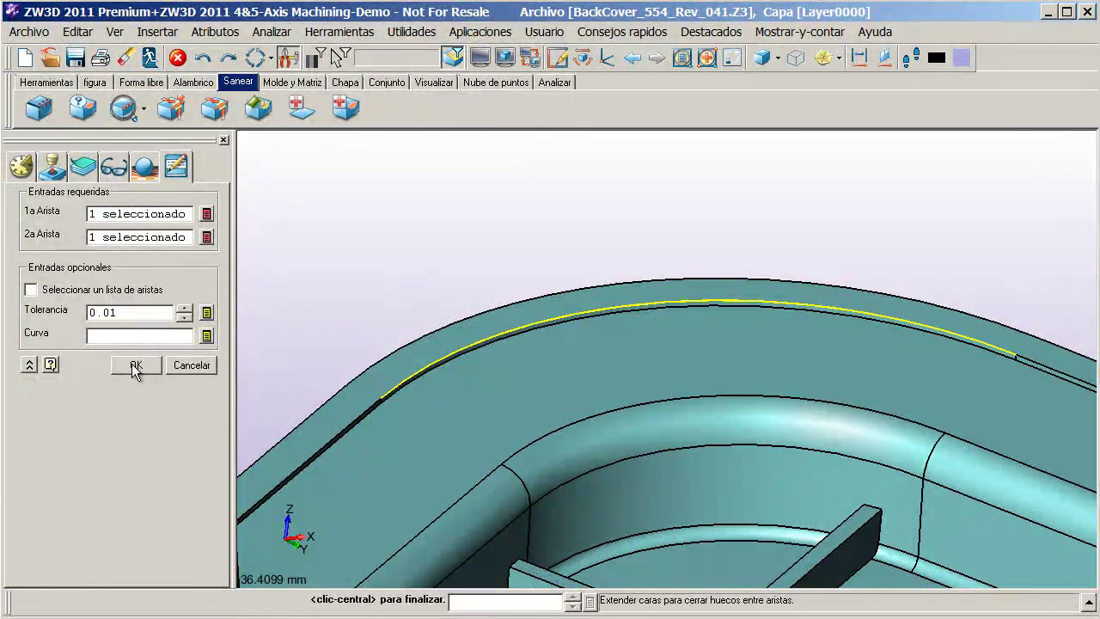
click(133, 366)
Step: Check the cover for open edges again and view the whole repaired part
scroll(424, 253, down, 4)
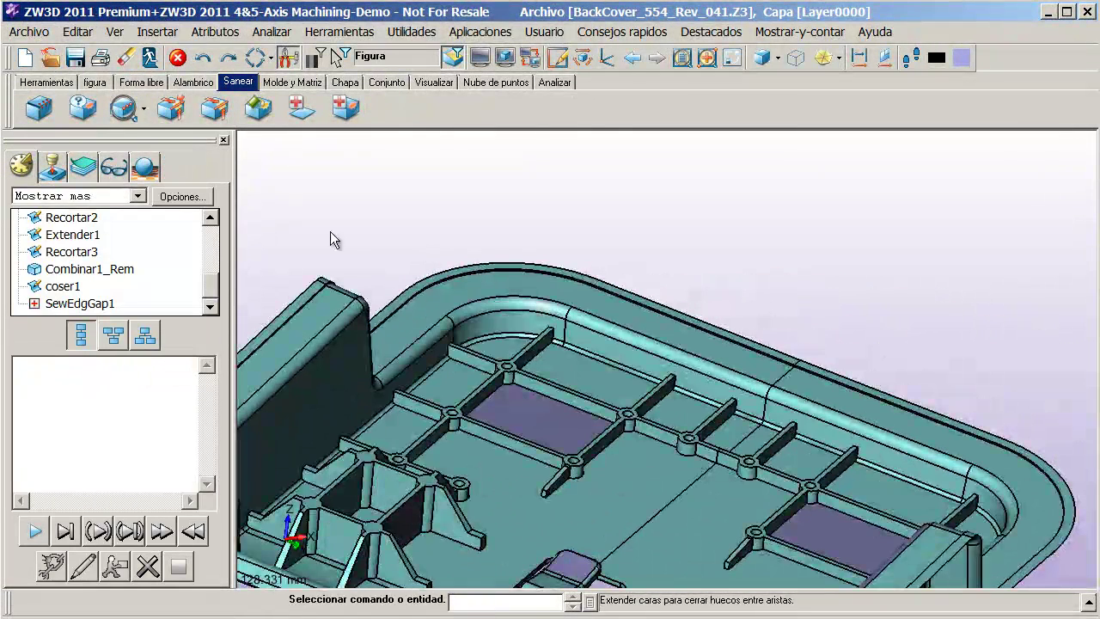
click(82, 107)
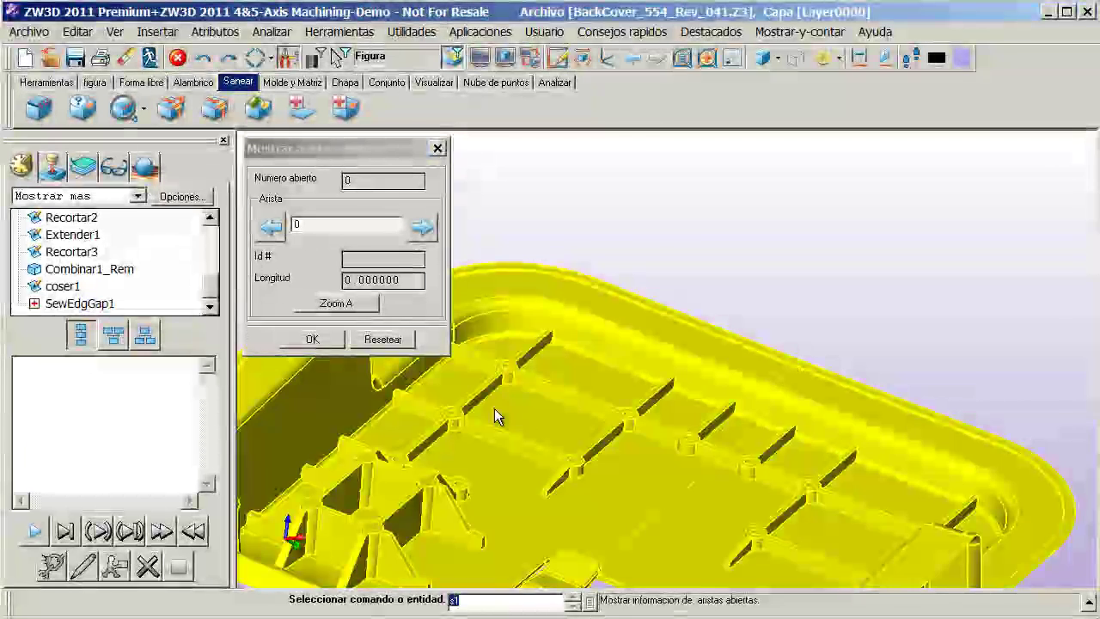
click(527, 409)
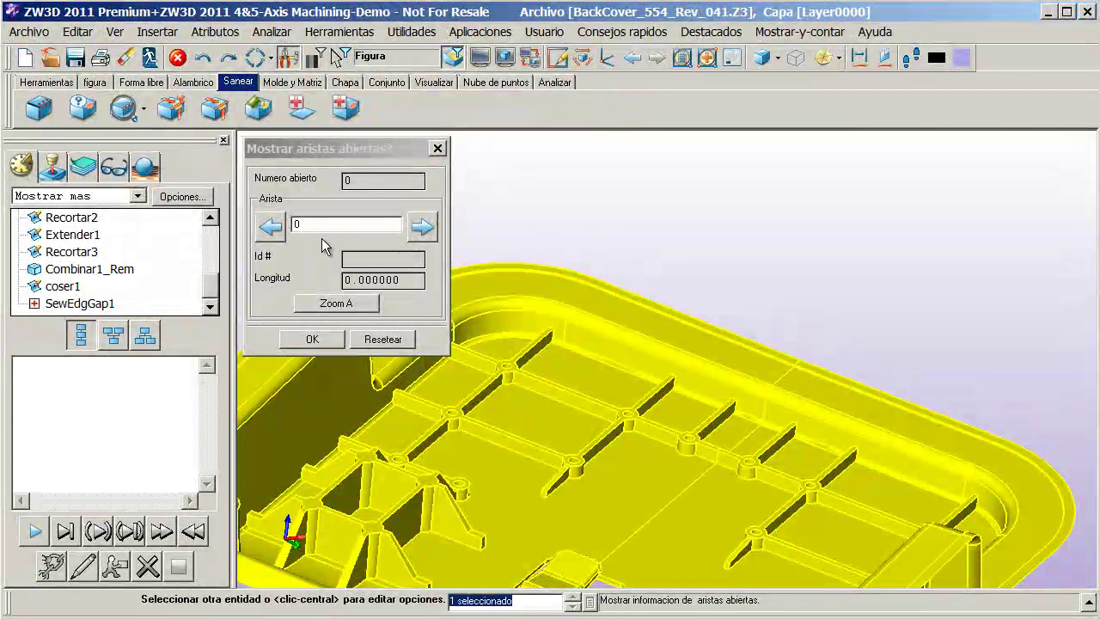
click(312, 340)
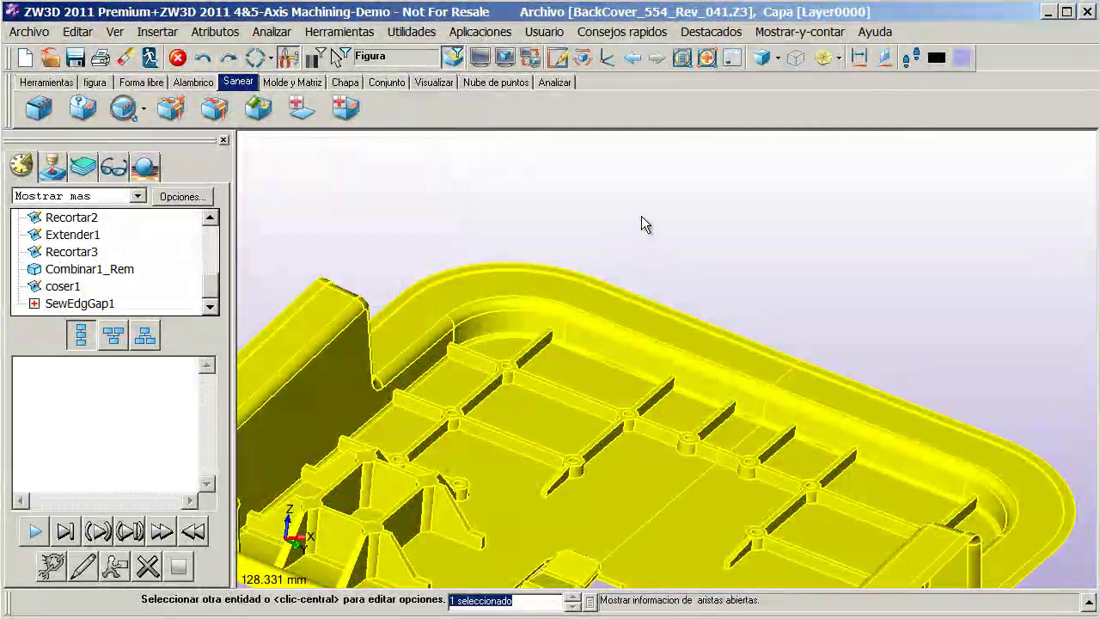
click(641, 216)
scroll(641, 216, down, 5)
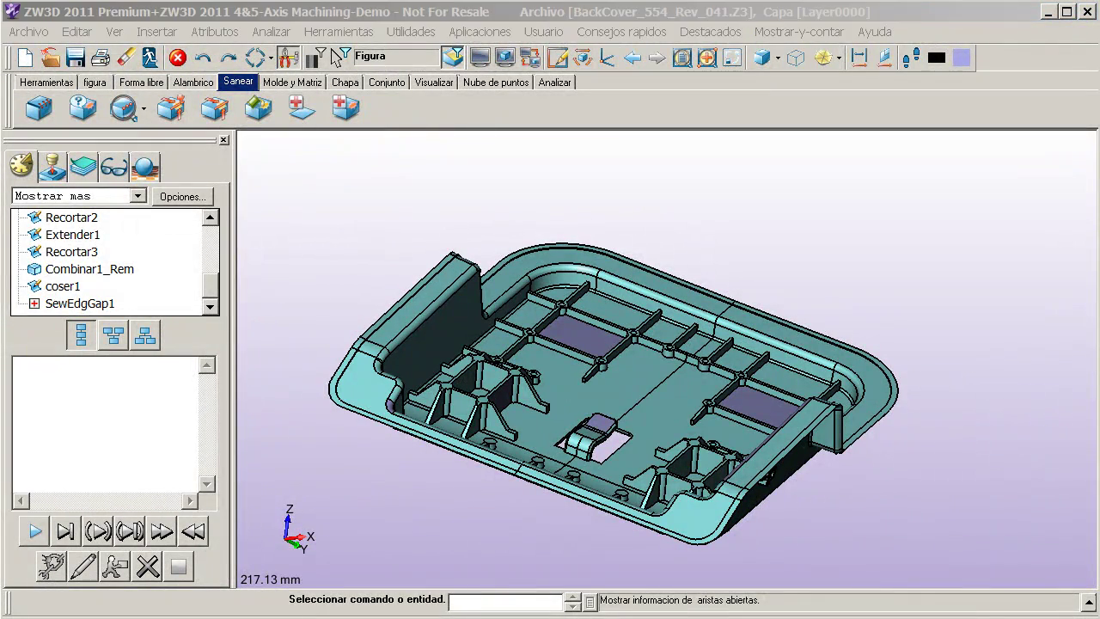
click(823, 59)
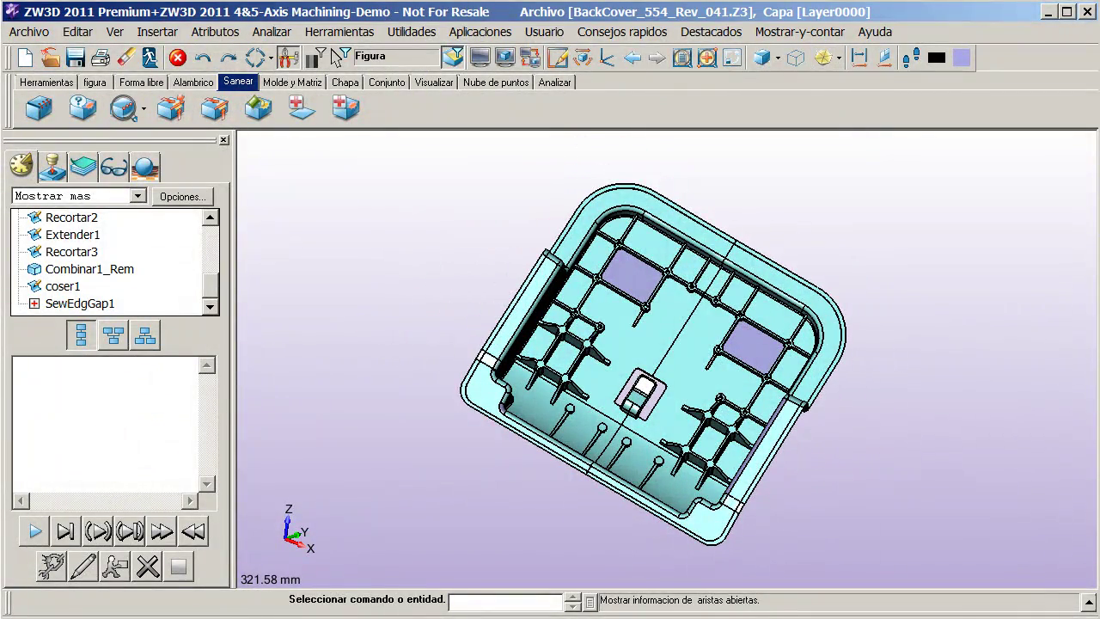